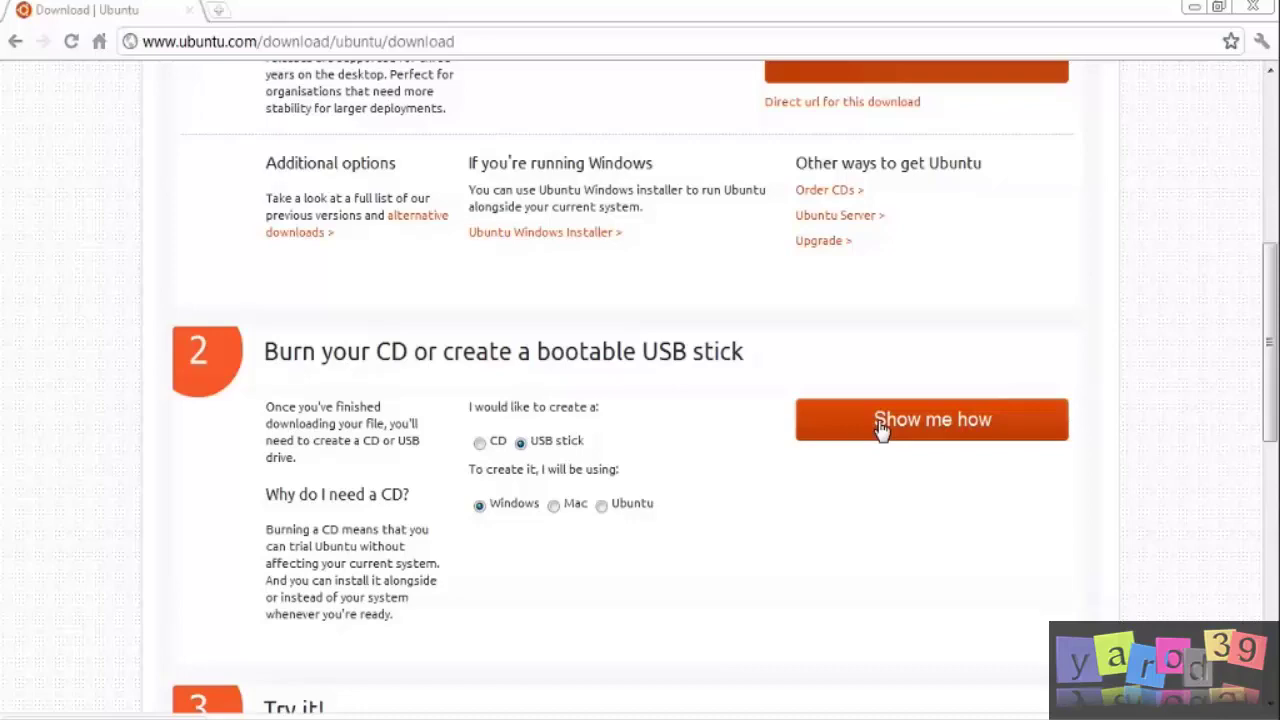
# Show the instructions for creating a bootable USB stick using Windows and read through all their stages.
pyautogui.click(880, 428)
pyautogui.scroll(-7, 1123, 428)
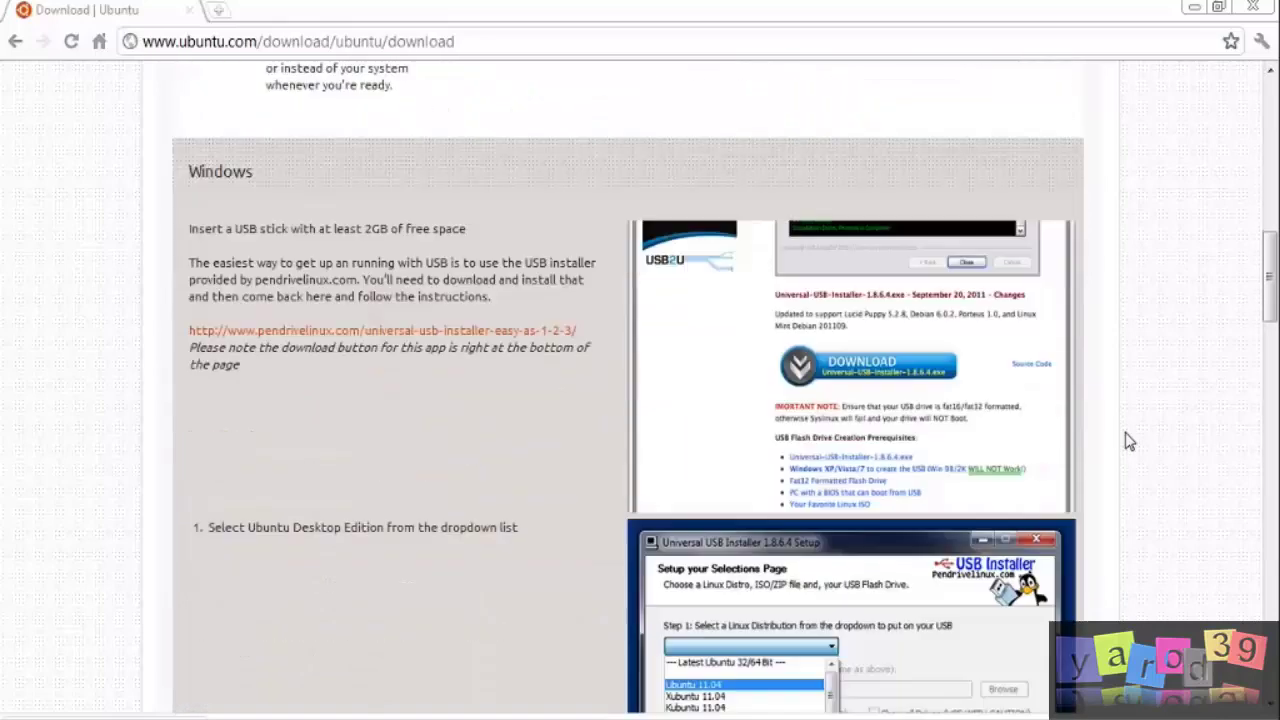
pyautogui.scroll(-10, 1125, 432)
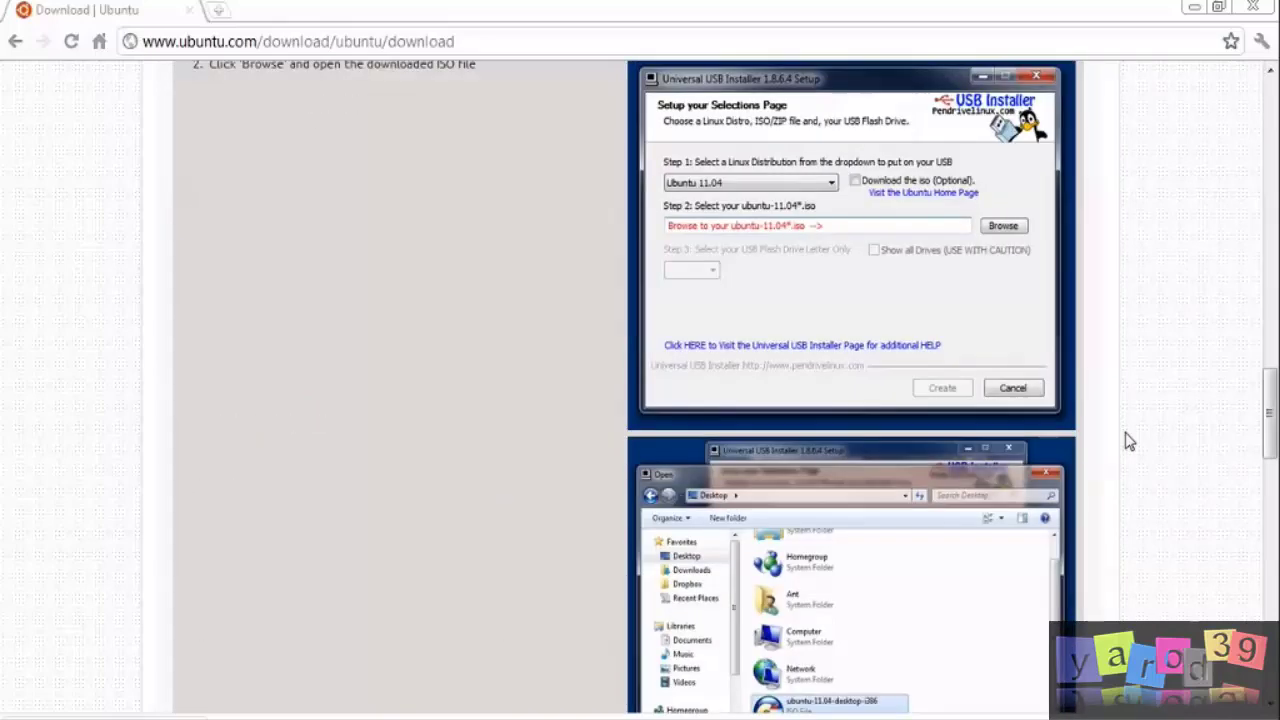
pyautogui.scroll(-6, 1125, 432)
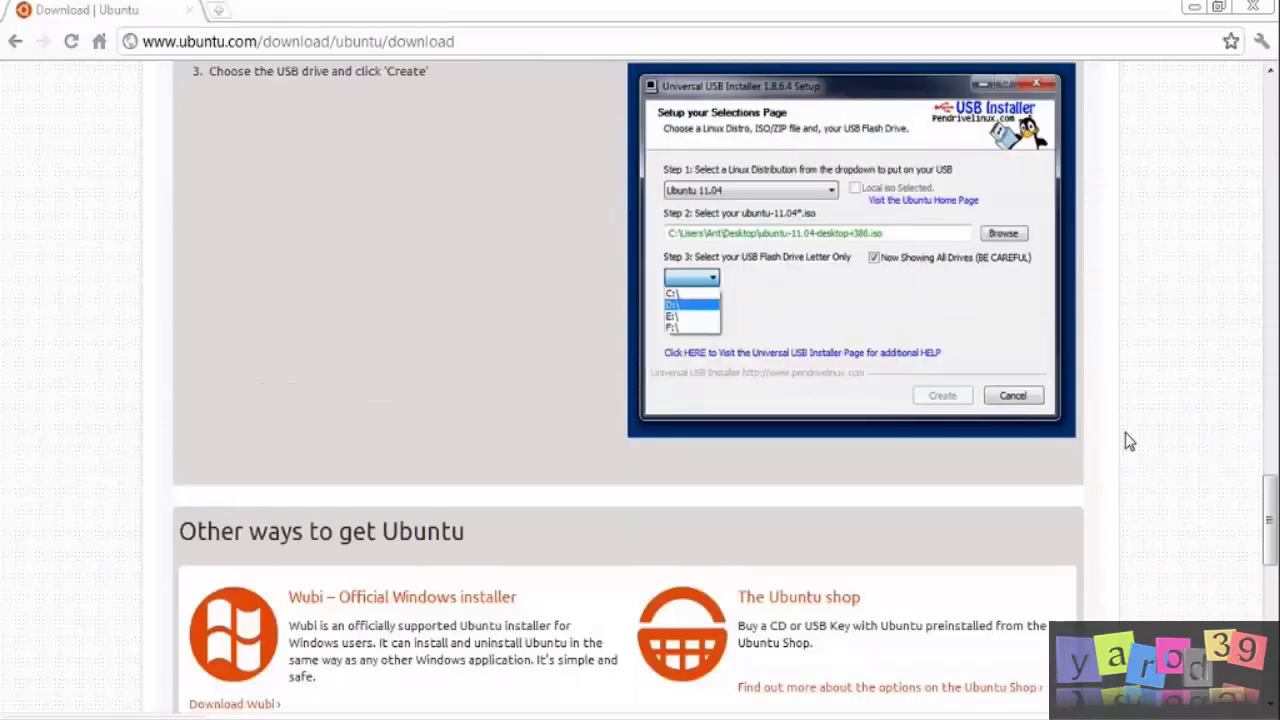
pyautogui.scroll(3, 1125, 432)
pyautogui.scroll(10, 1125, 432)
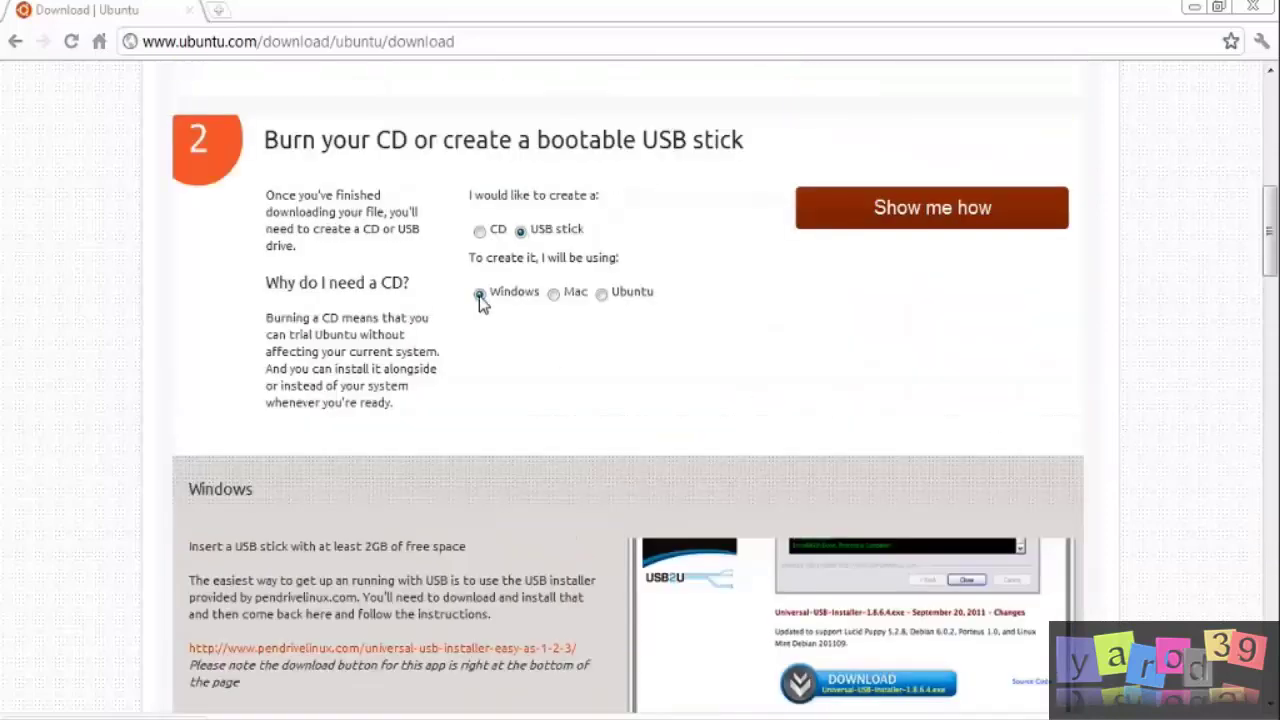
# Switch the media choice to CD and read the burning instructions for Windows, including ISO Recorder and Infra Recorder.
pyautogui.click(479, 232)
pyautogui.click(971, 209)
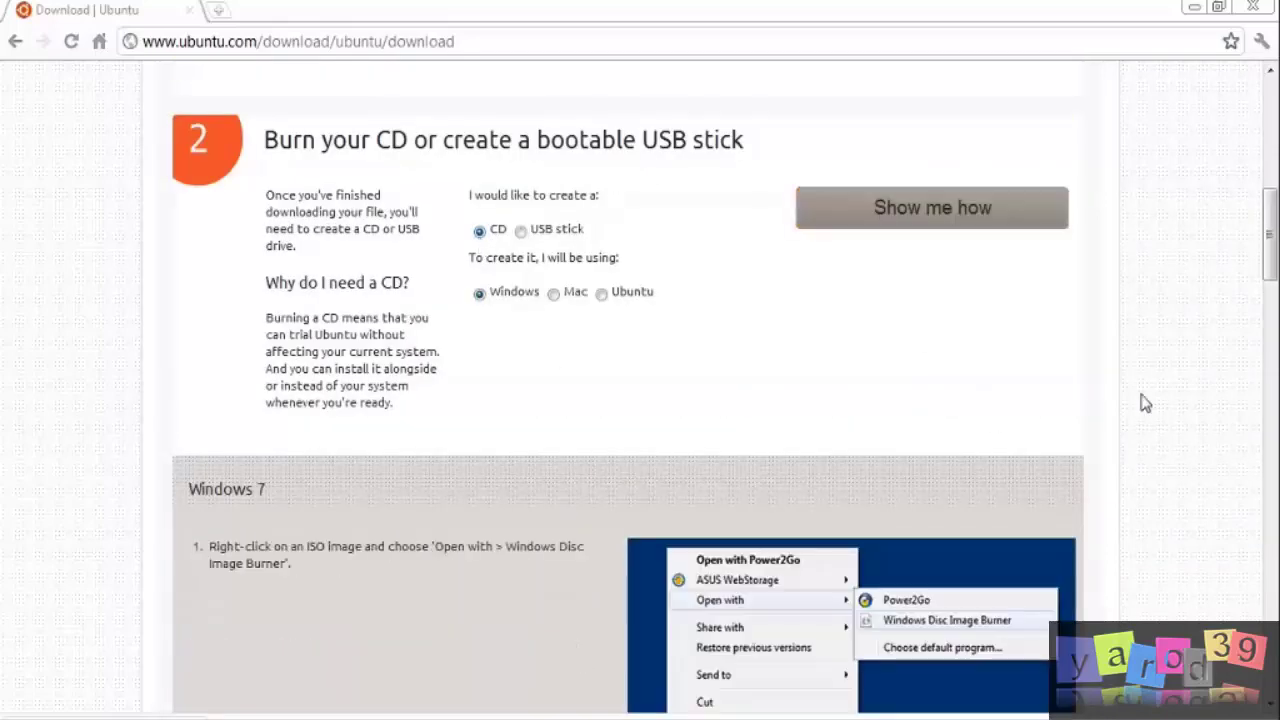
pyautogui.scroll(-9, 1149, 455)
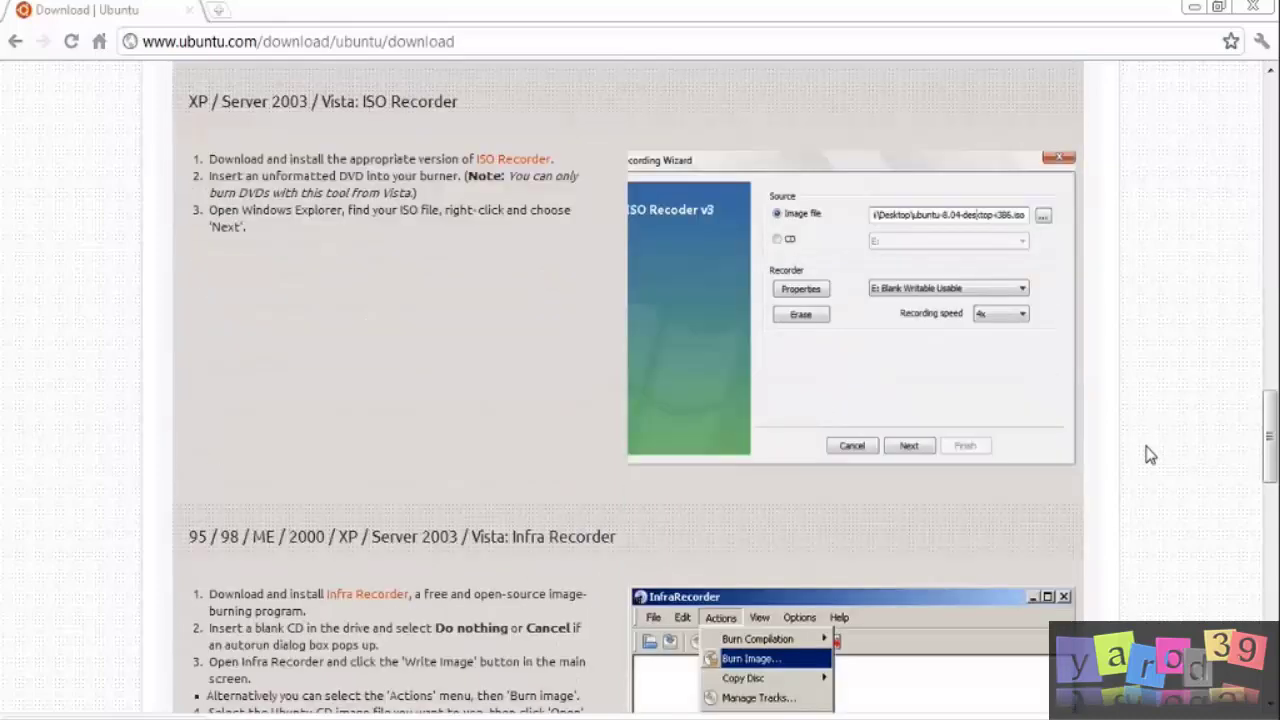
pyautogui.scroll(9, 1149, 455)
# Choose Mac as the system and read the instructions for burning the CD with Disk Utility.
pyautogui.click(551, 293)
pyautogui.click(846, 234)
pyautogui.scroll(-5, 1080, 423)
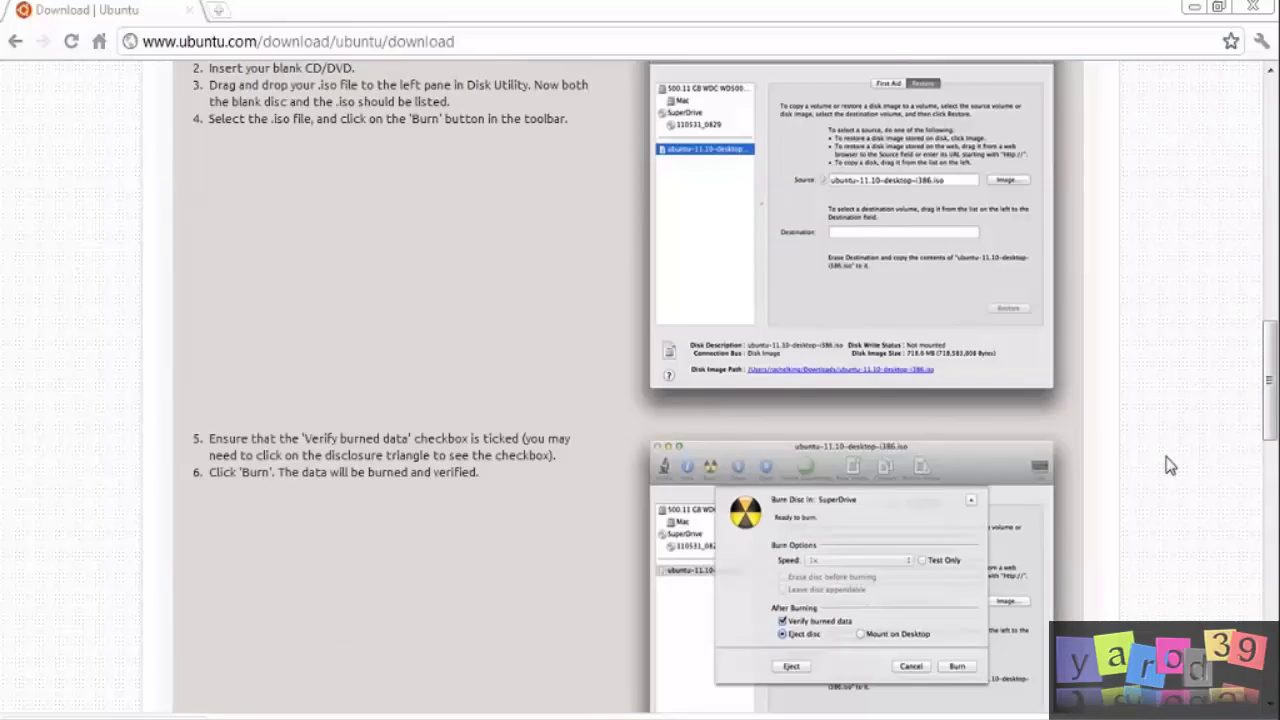
pyautogui.scroll(5, 1170, 465)
# Choose USB stick as the media and show the instructions for creating it on a Mac.
pyautogui.click(520, 229)
pyautogui.click(830, 210)
pyautogui.scroll(1, 1000, 342)
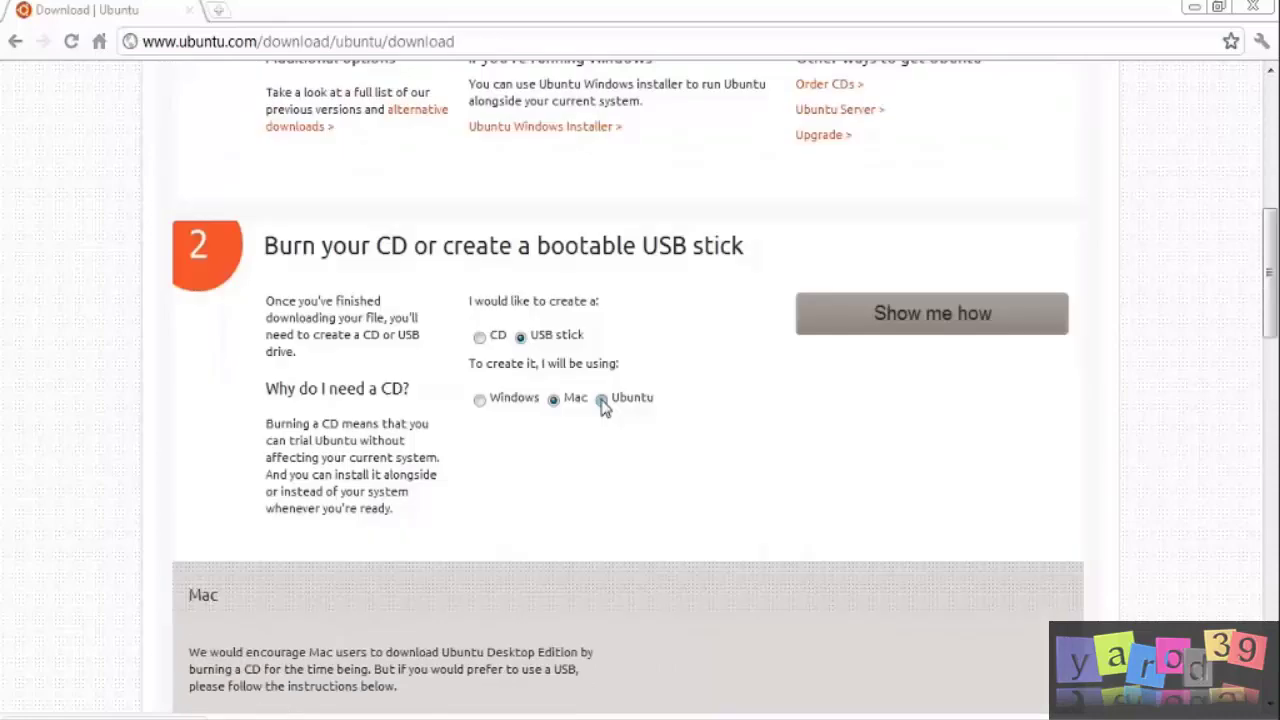
# Choose Ubuntu as the system and CD as the media, and read the matching disc-burning instructions.
pyautogui.click(602, 400)
pyautogui.click(480, 337)
pyautogui.scroll(-10, 1125, 463)
pyautogui.scroll(3, 1128, 480)
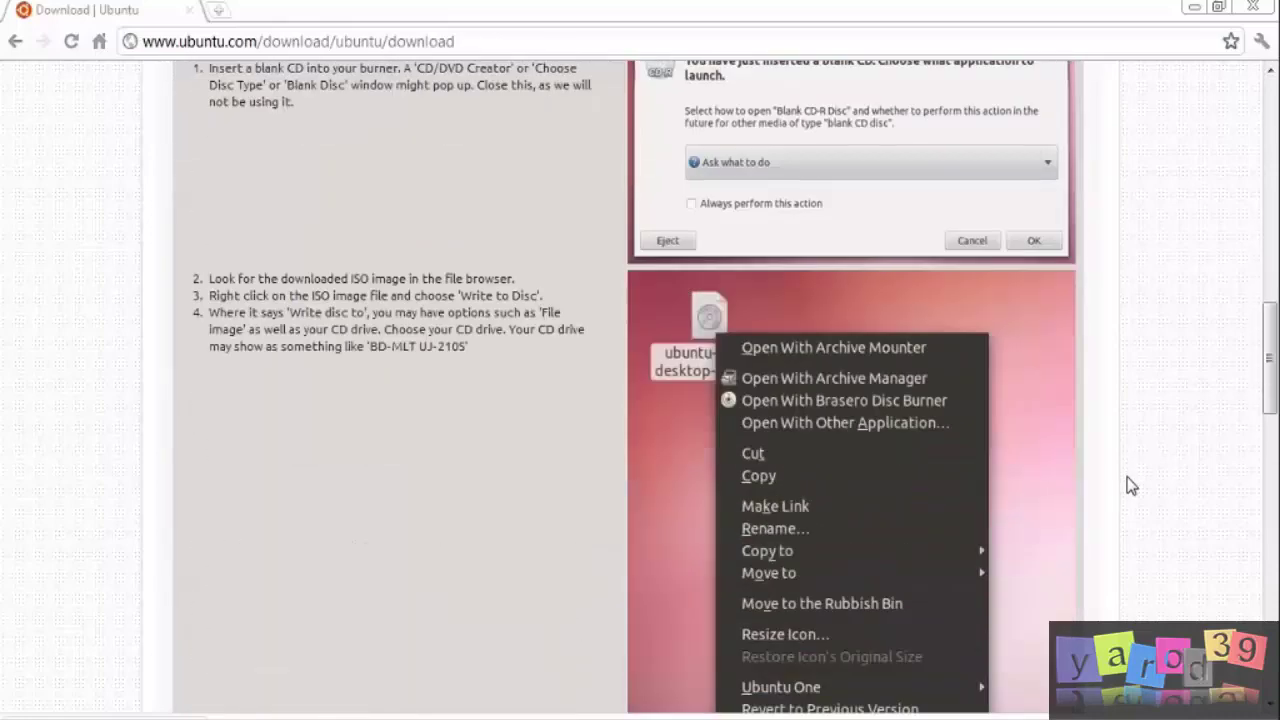
pyautogui.scroll(10, 1129, 488)
# Return the choices to USB stick and Windows, and review the Universal USB Installer instructions up to choosing the USB drive.
pyautogui.click(521, 231)
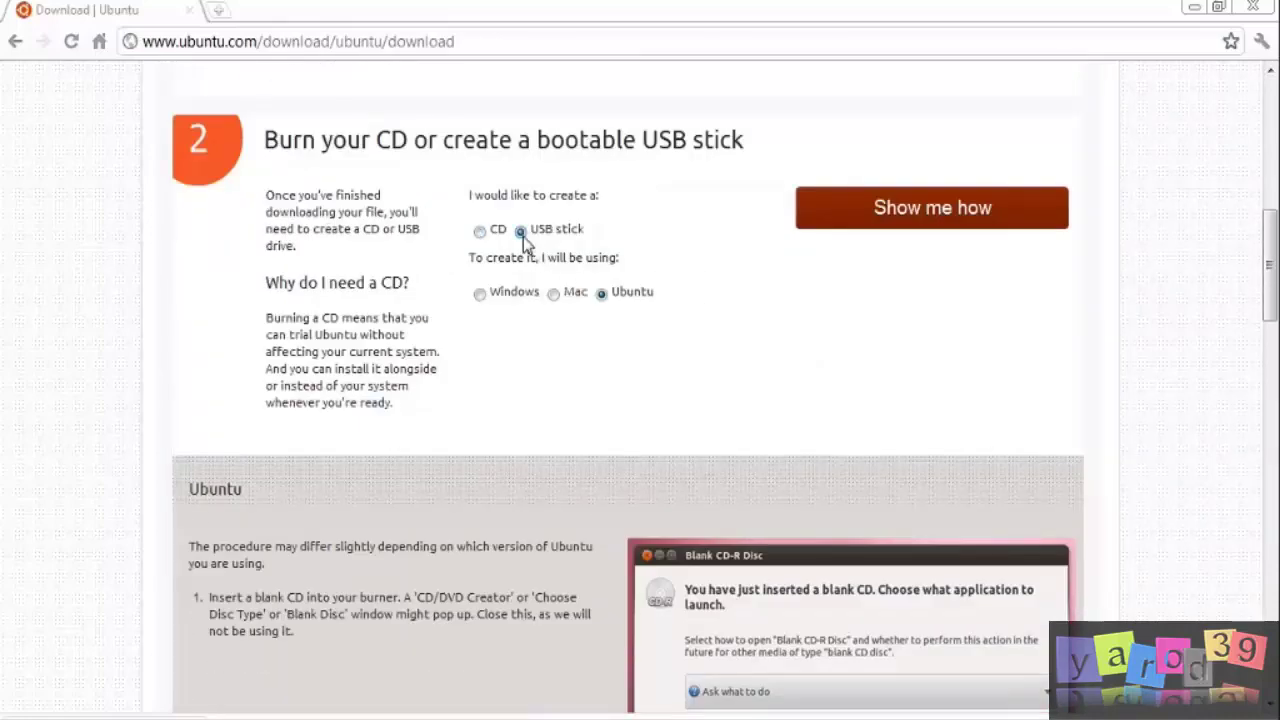
pyautogui.scroll(2, 1146, 375)
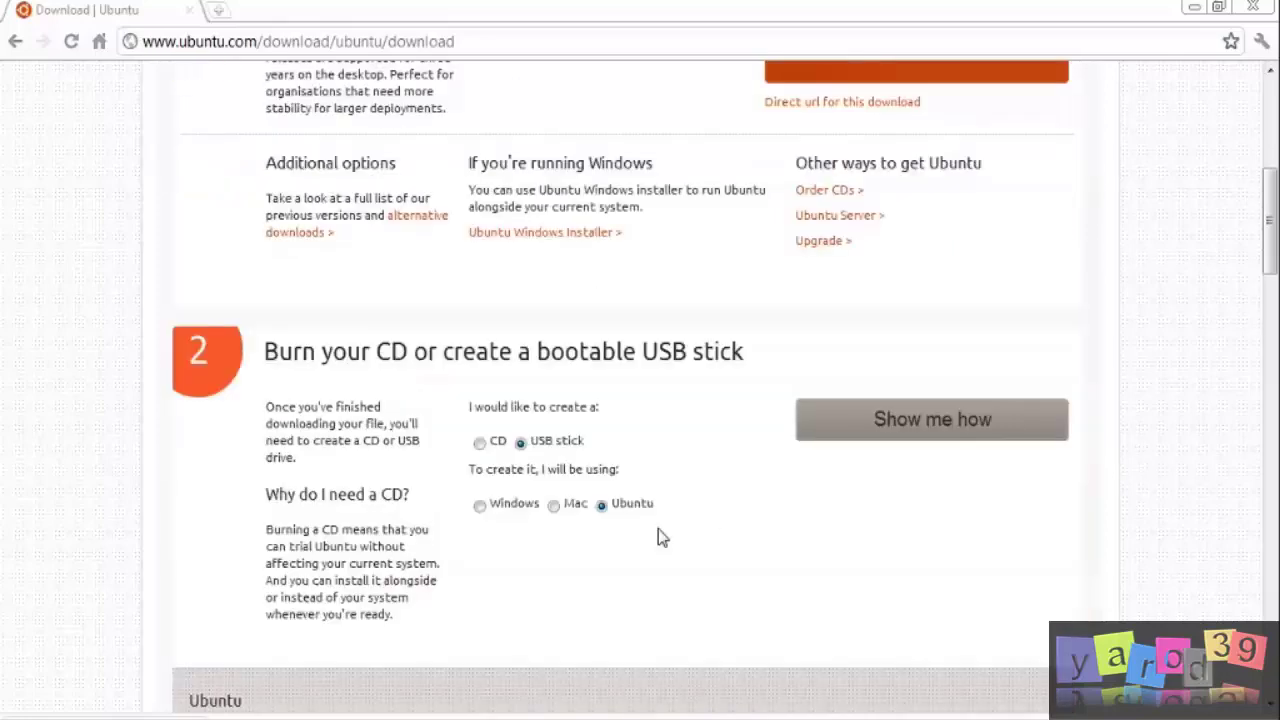
pyautogui.click(480, 506)
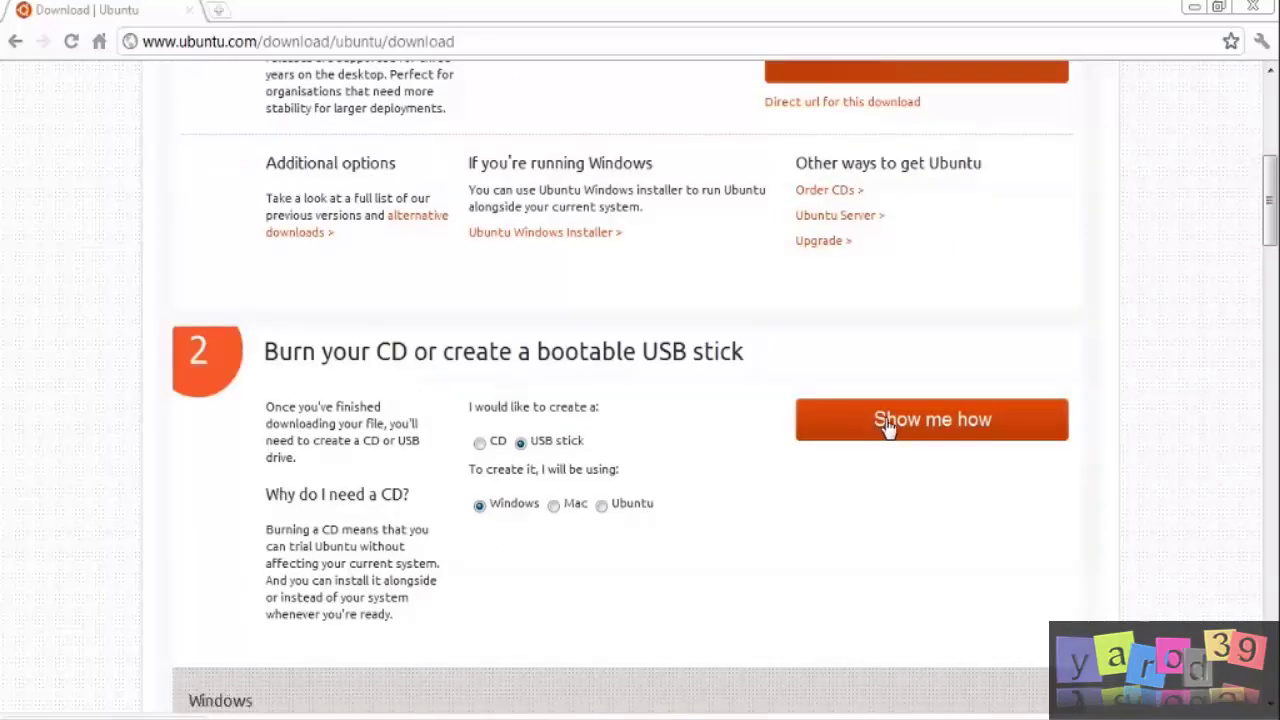
pyautogui.click(900, 420)
pyautogui.scroll(-7, 1138, 530)
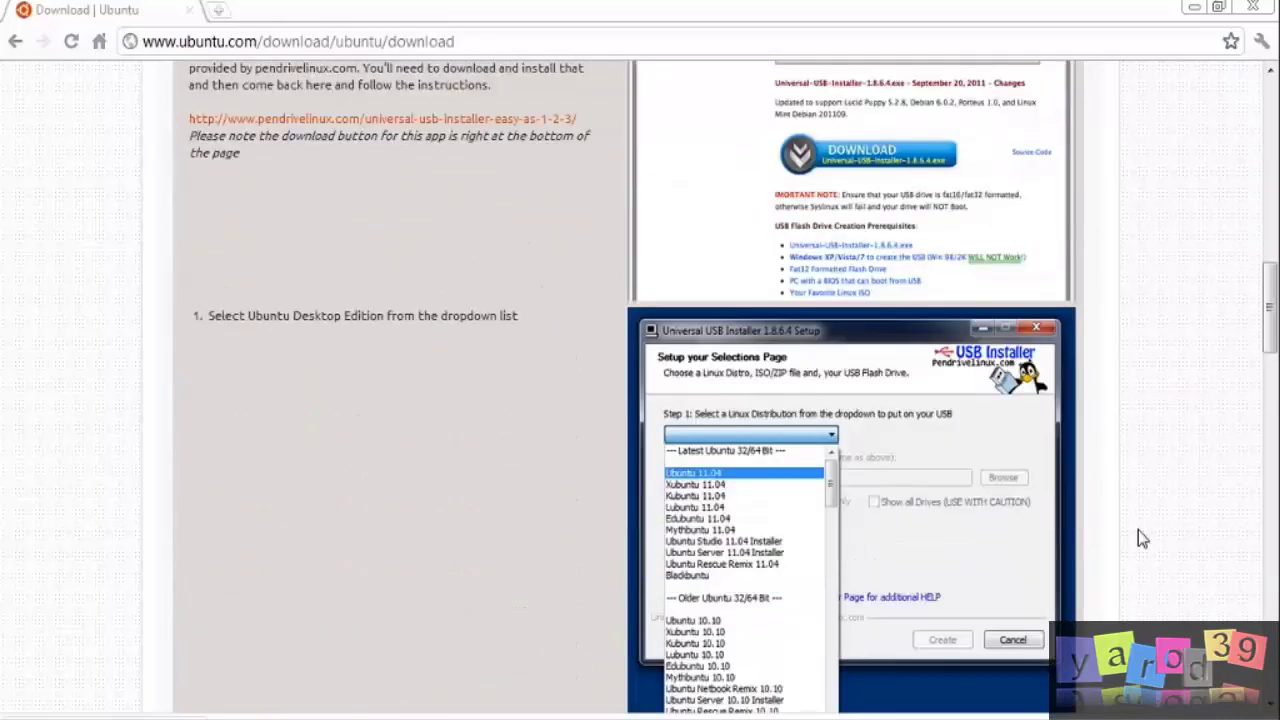
pyautogui.scroll(-8, 1138, 538)
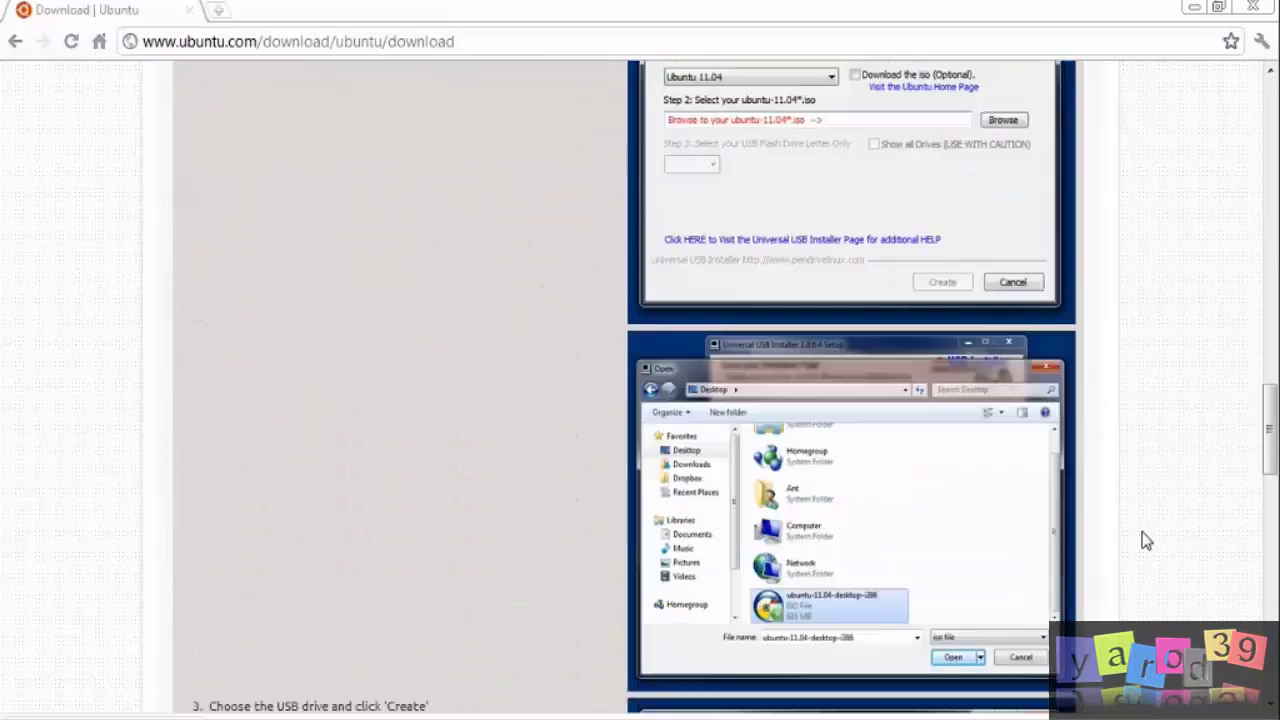
pyautogui.scroll(-1, 1146, 540)
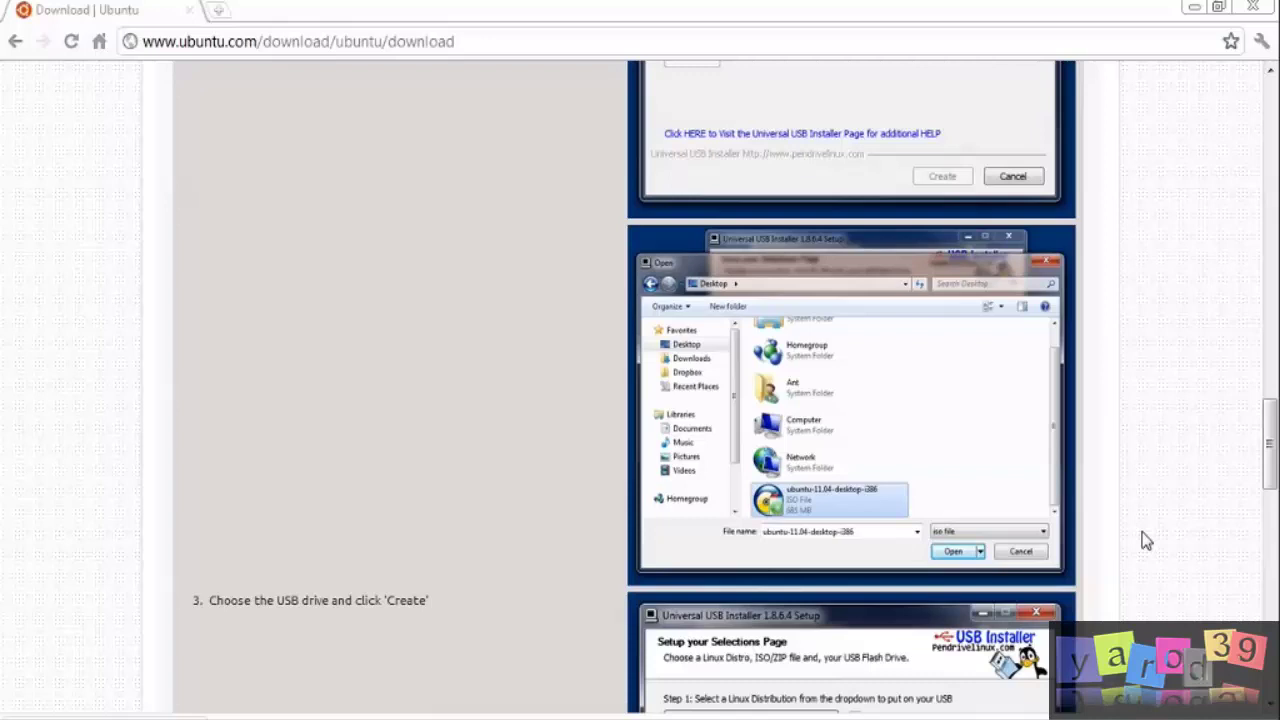
# Go back to the initial download page and show the CD burning instructions for Windows 7.
pyautogui.hotkey('alt', 'Left')
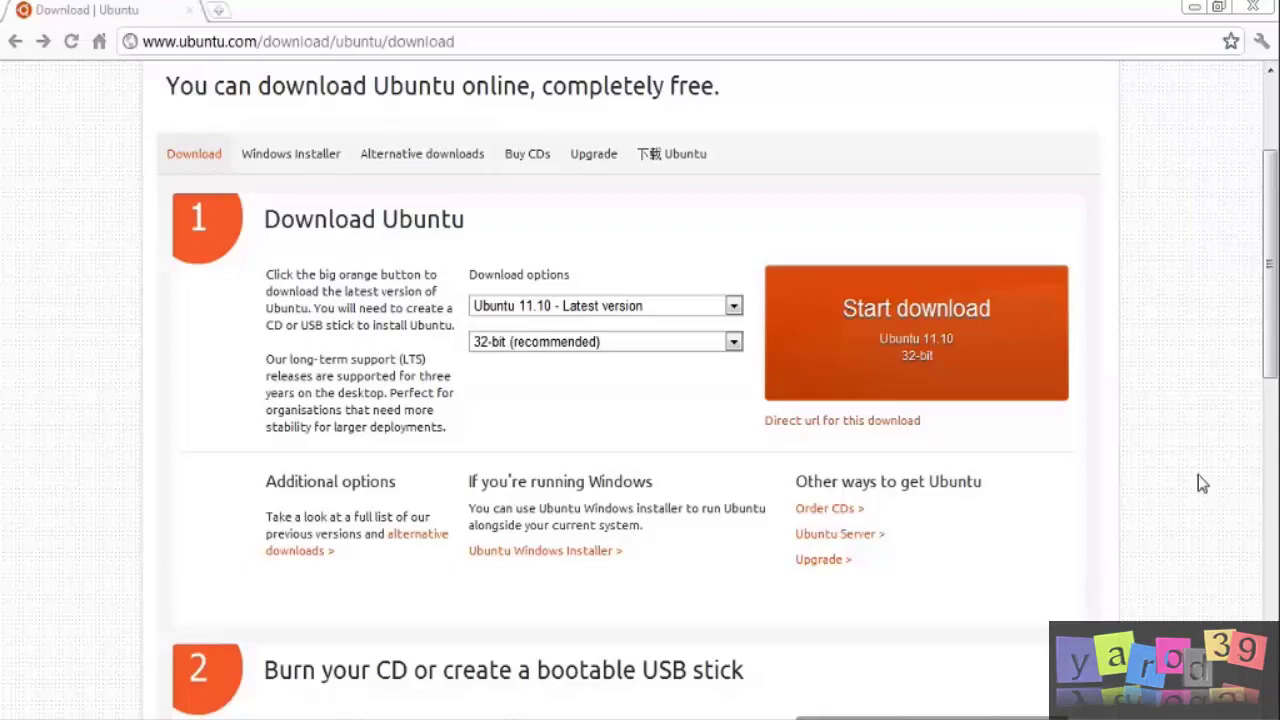
pyautogui.scroll(-4, 603, 480)
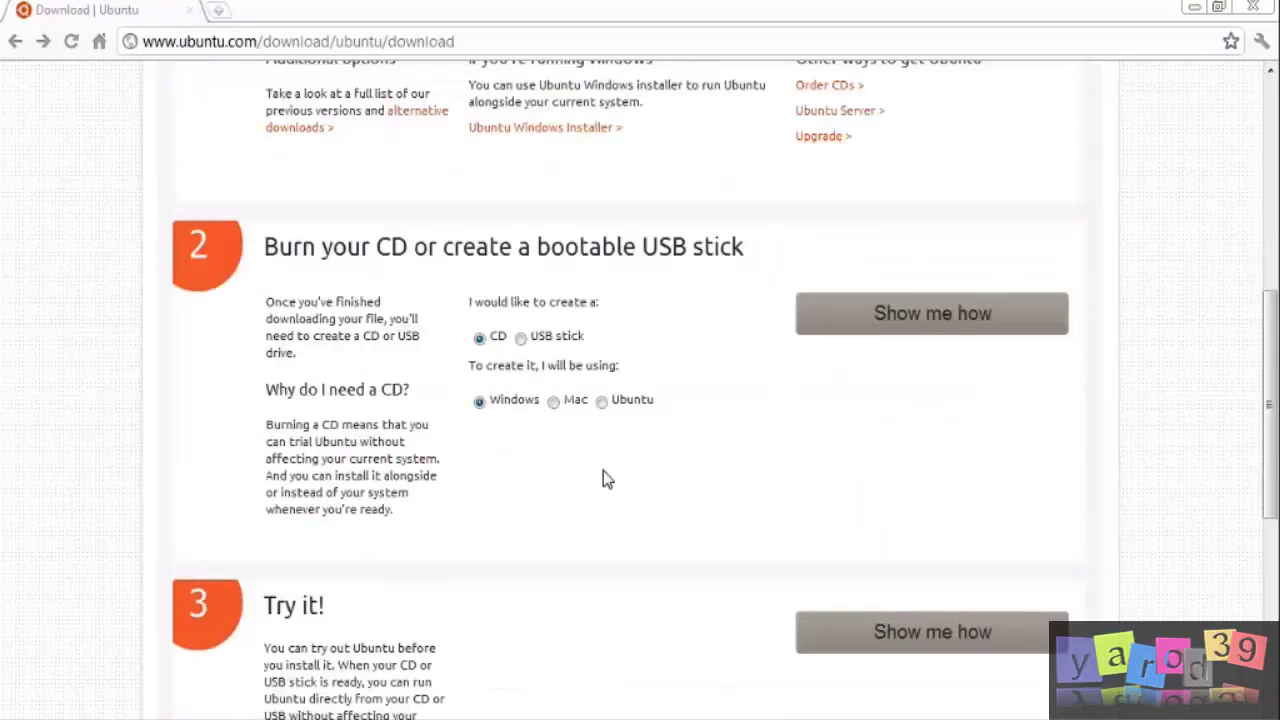
pyautogui.click(928, 322)
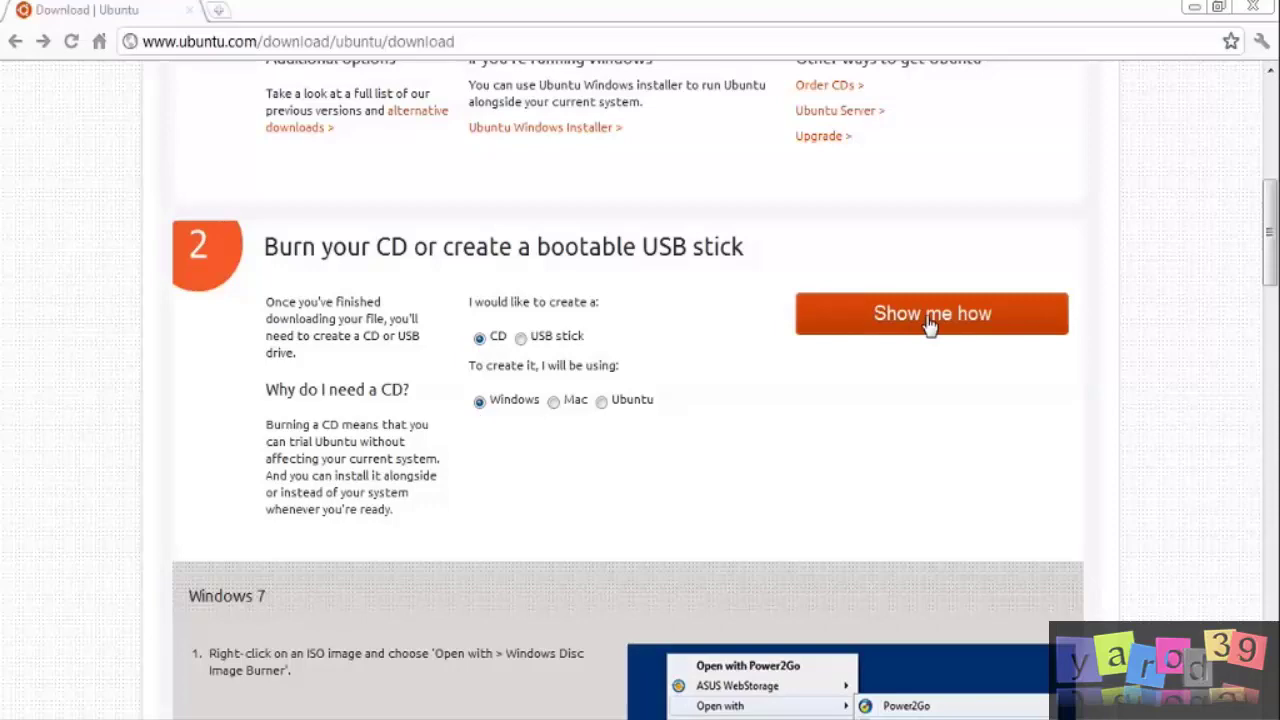
pyautogui.scroll(-5, 1163, 529)
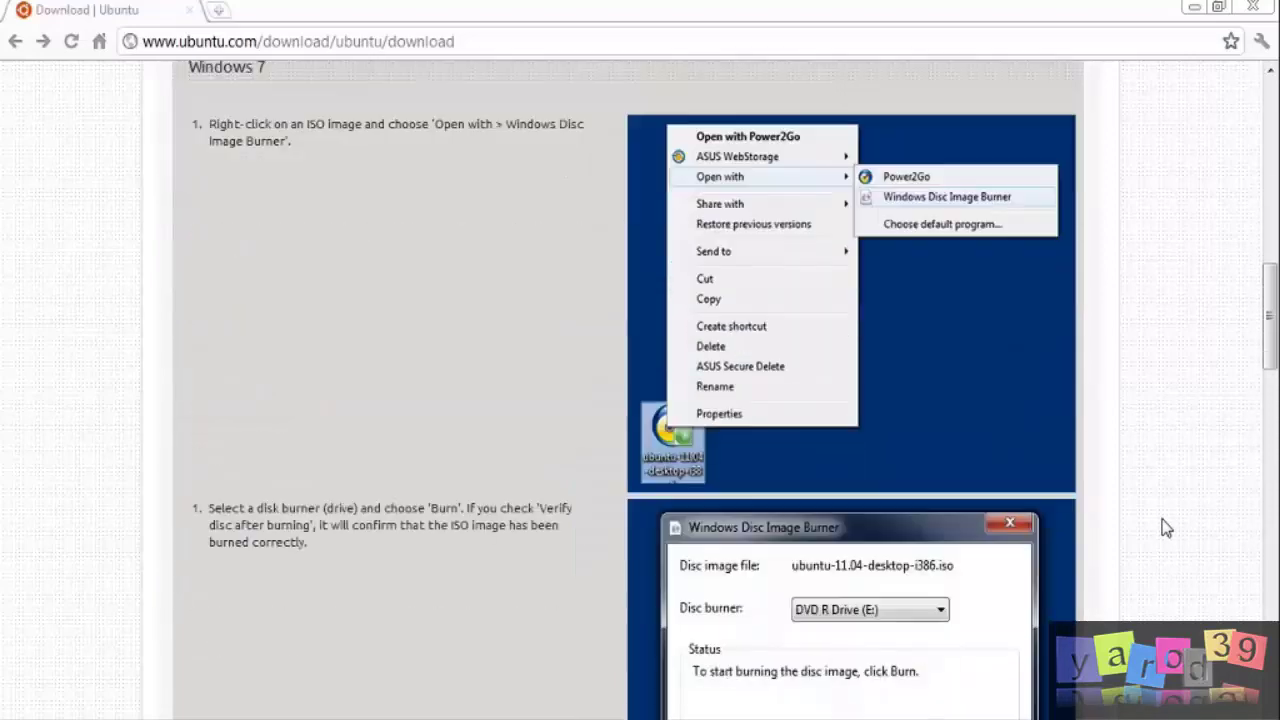
# Minimize the browser and open the ubuntu-11.10-desktop-i386.iso file on the desktop with Grabadora de imágenes de disco de Windows.
pyautogui.click(1194, 8)
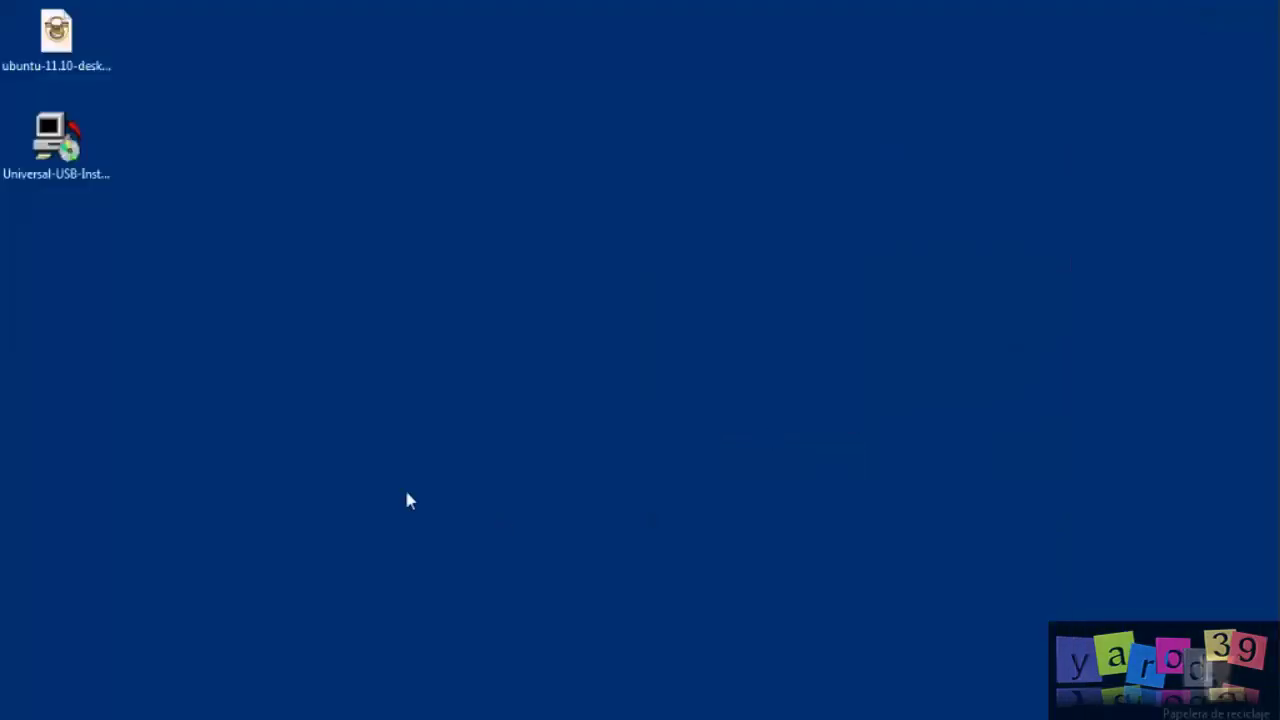
pyautogui.click(57, 32)
pyautogui.rightClick(60, 30)
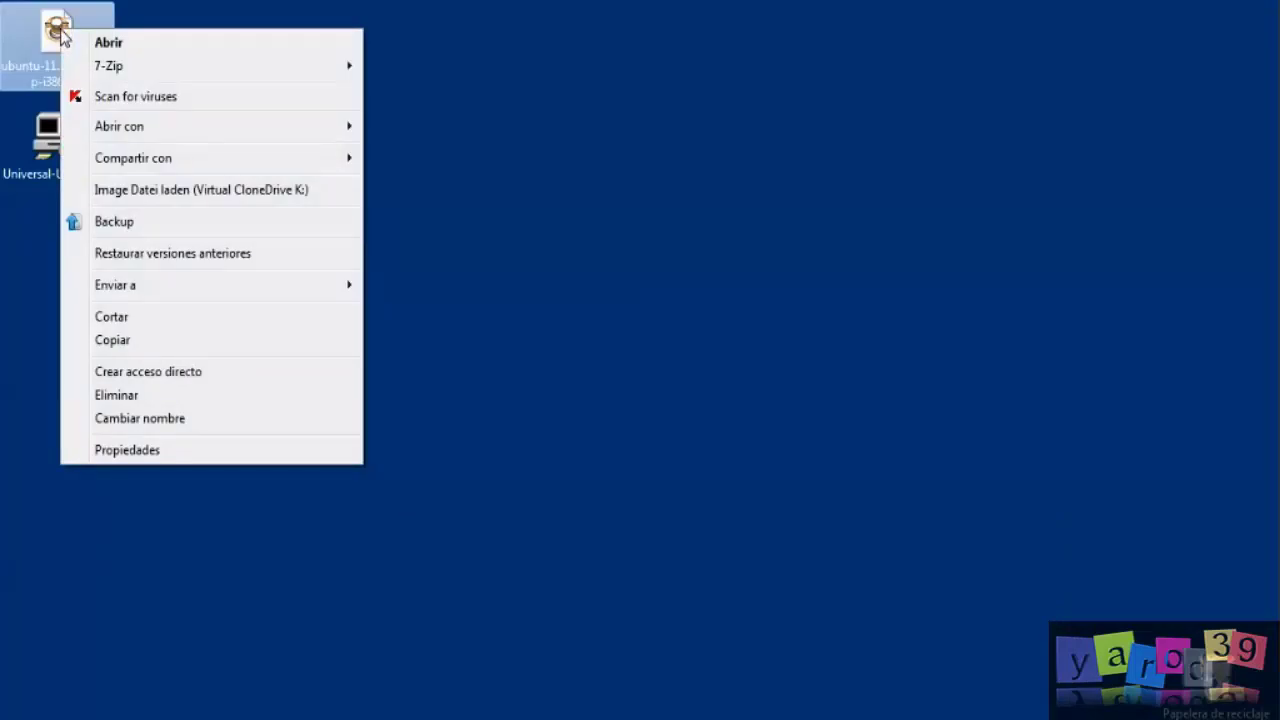
pyautogui.moveTo(139, 125)
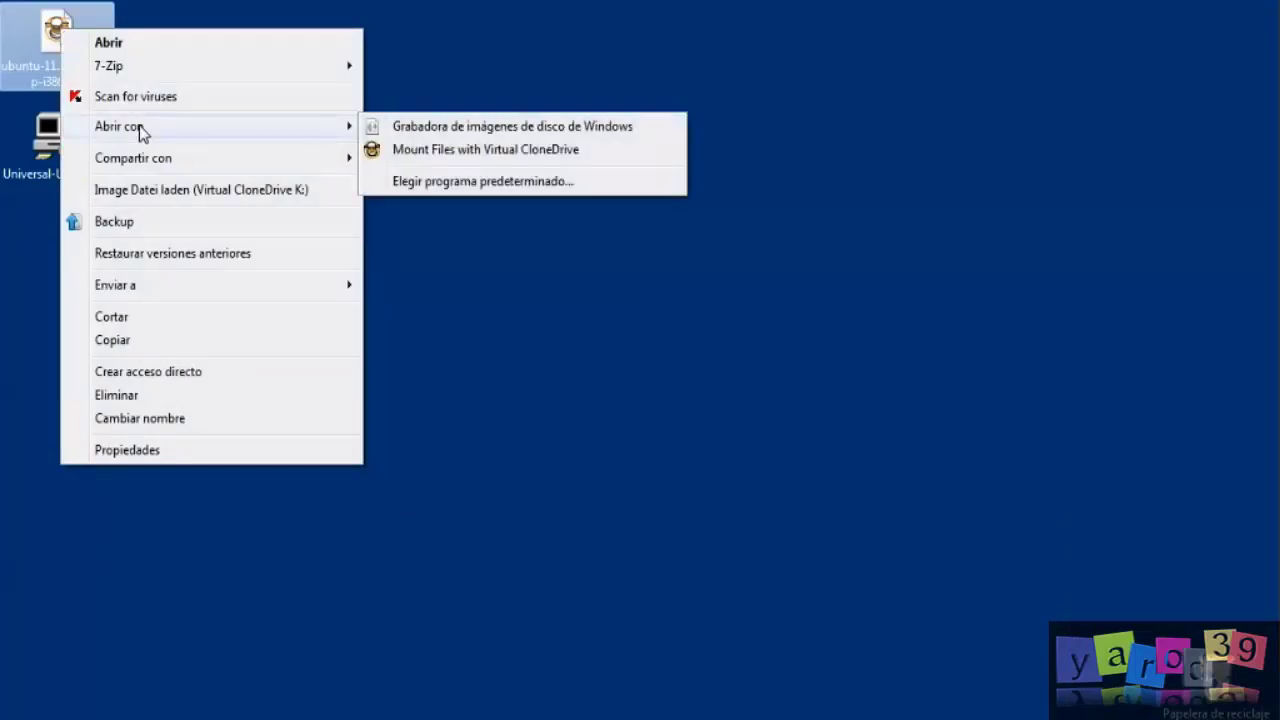
pyautogui.click(491, 131)
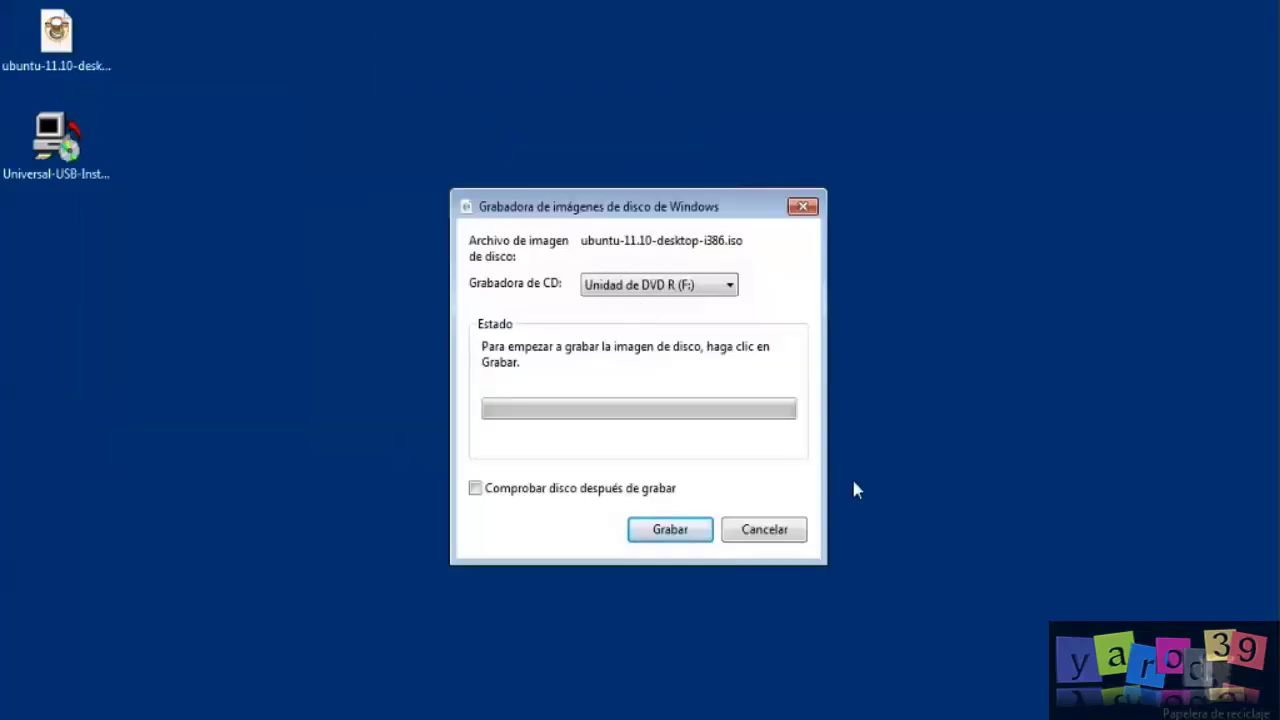
# Select Unidad CD-R (L:) as the disc burner and start burning the Ubuntu image.
pyautogui.click(729, 286)
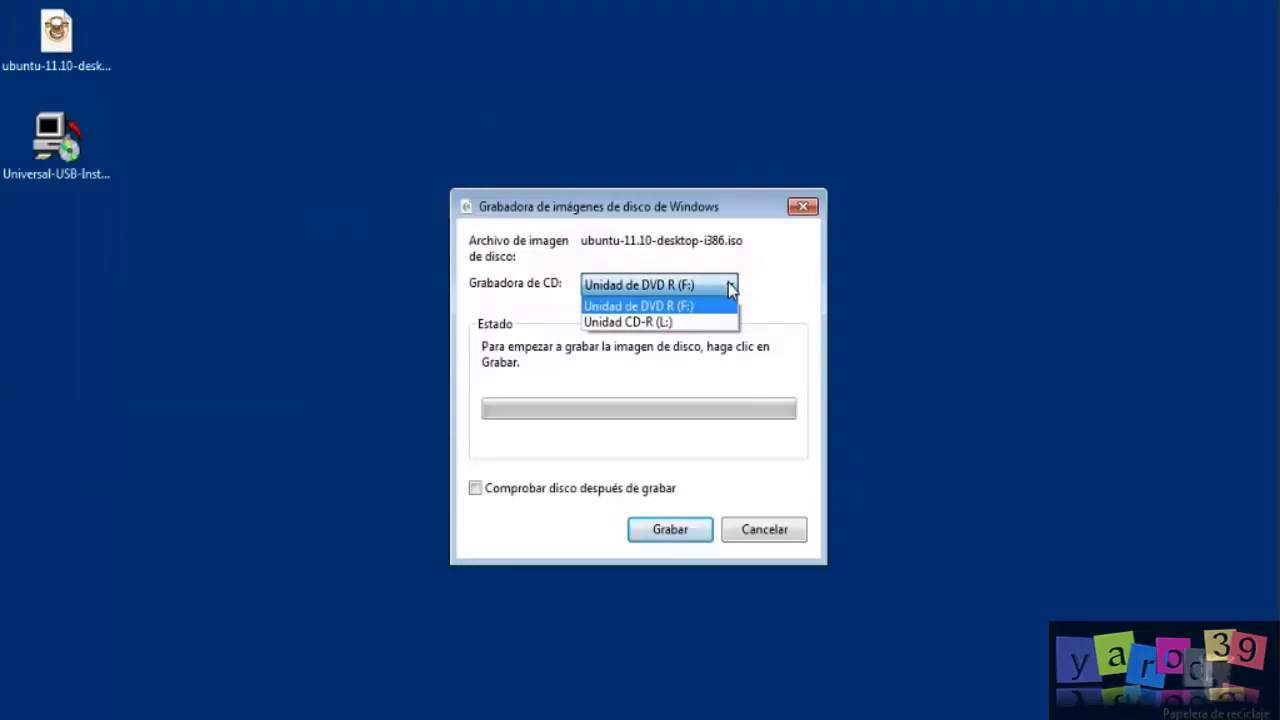
pyautogui.click(700, 322)
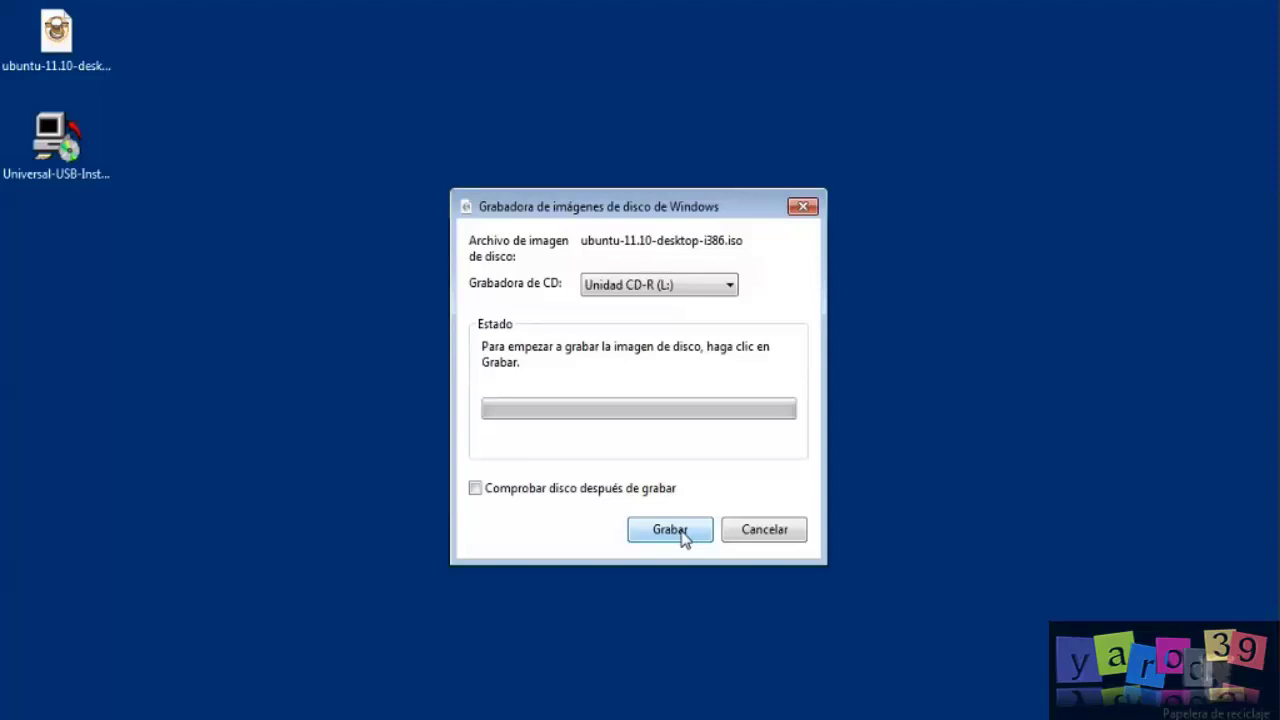
pyautogui.click(684, 537)
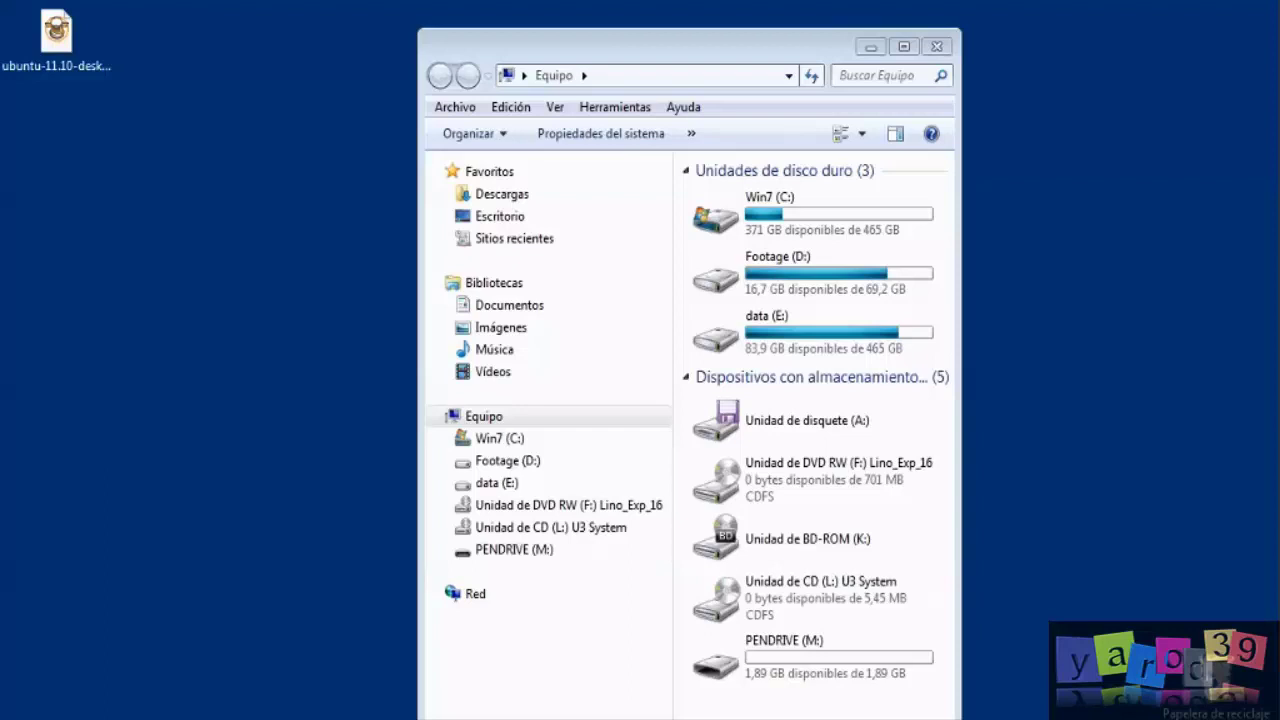
# Check the file size of ubuntu-11.10-desktop-i386.iso in its properties and close them without changes.
pyautogui.click(56, 40)
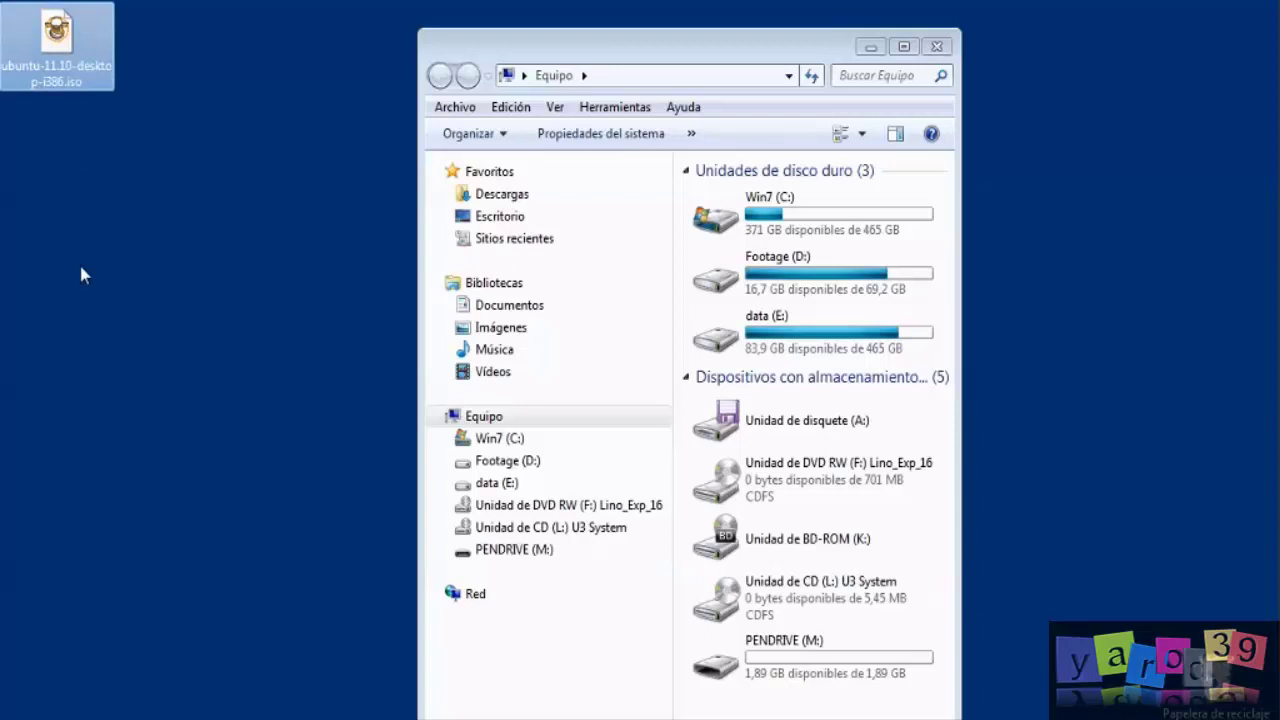
pyautogui.rightClick(85, 38)
pyautogui.click(125, 463)
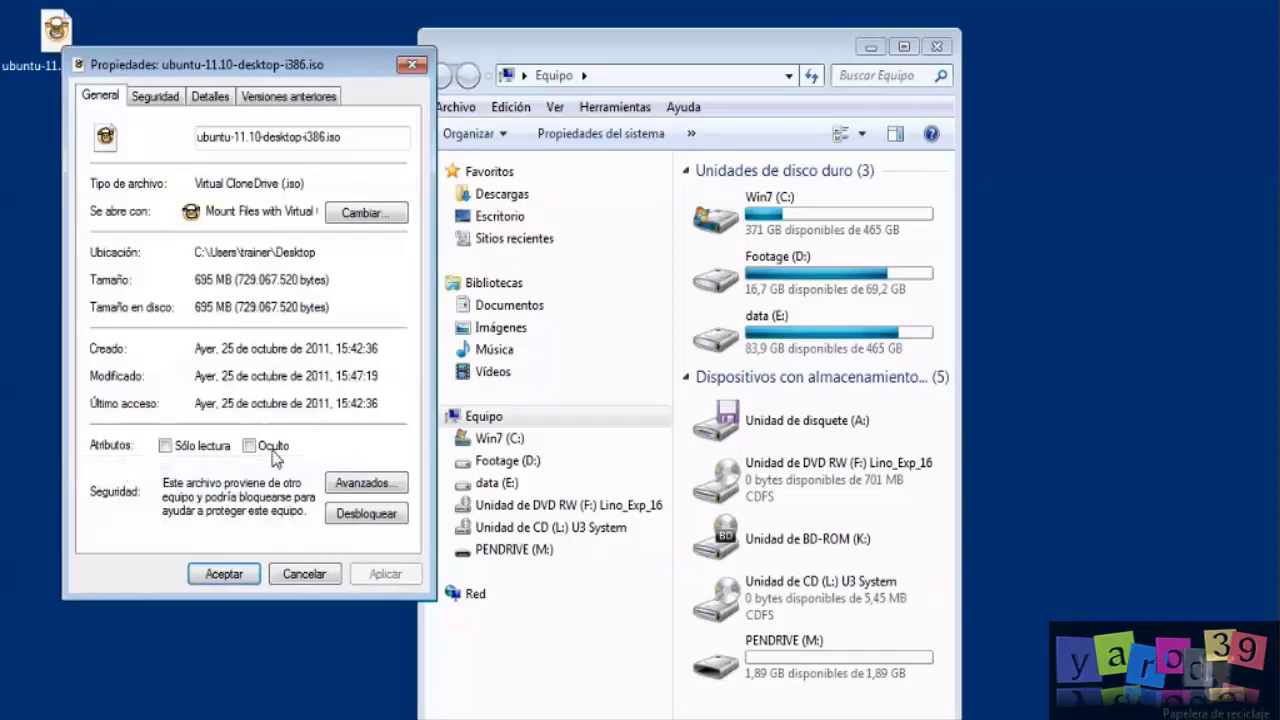
pyautogui.click(302, 576)
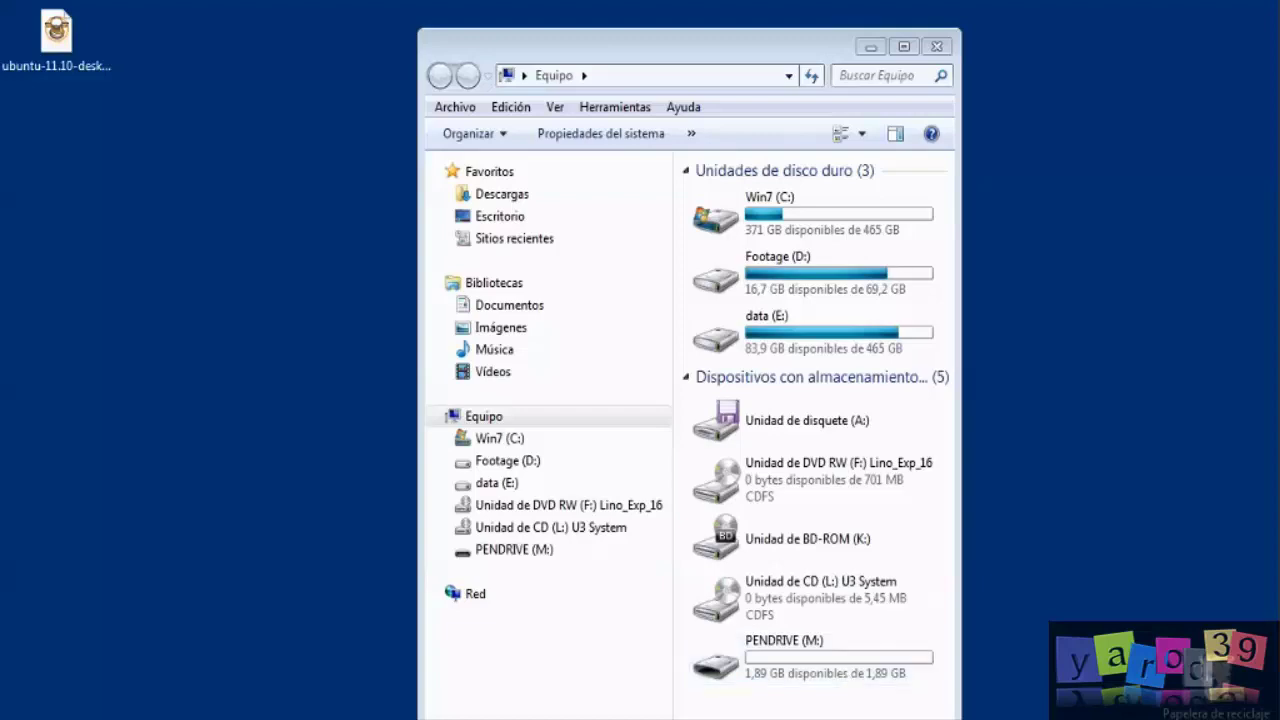
# Switch back to the Ubuntu download page in the browser and show the USB stick instructions for Windows.
pyautogui.hotkey('alt', 'Tab')
pyautogui.doubleClick(1199, 109)
pyautogui.scroll(4, 1124, 284)
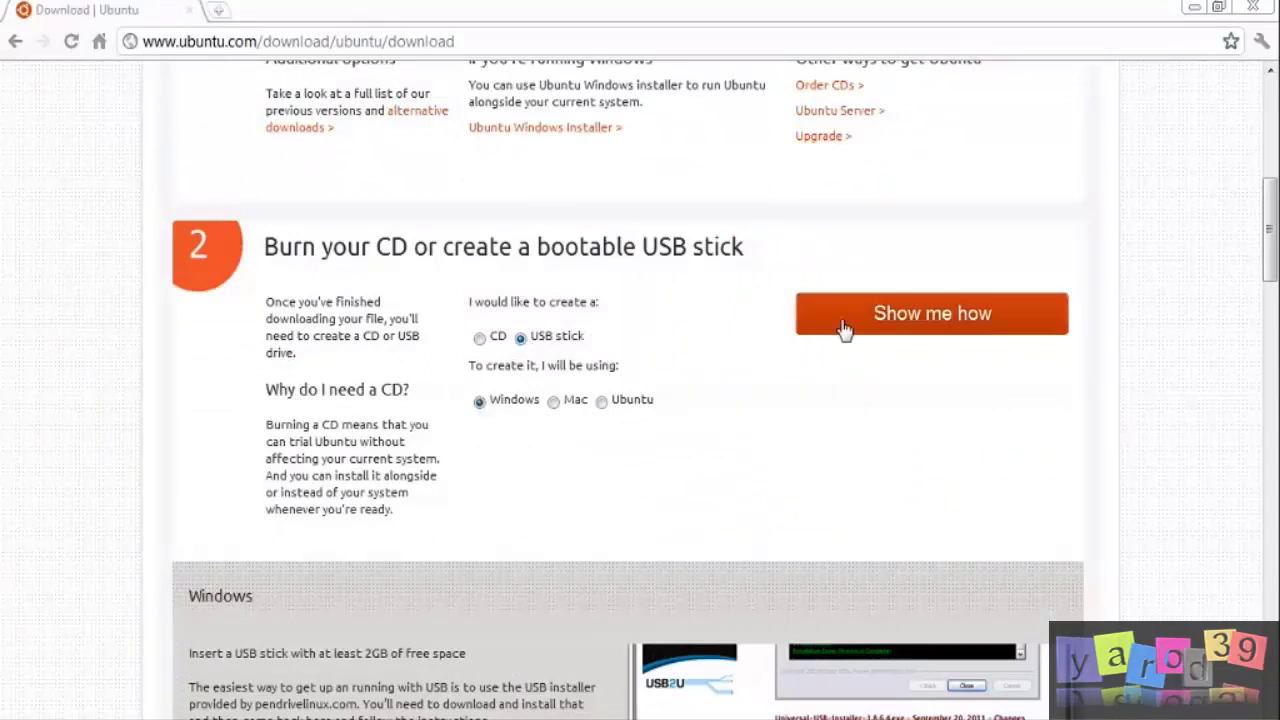
pyautogui.click(926, 329)
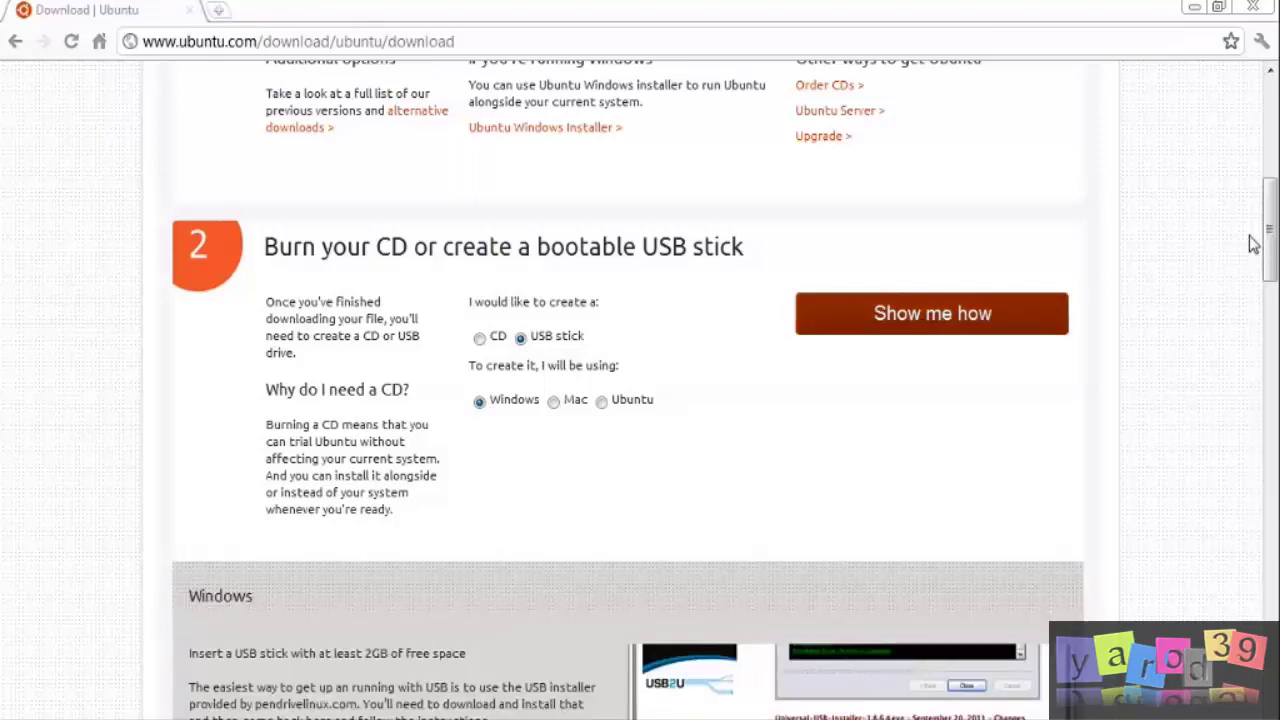
# Read the note about the installer's download button and open the pendrivelinux.com Universal USB Installer page.
pyautogui.moveTo(1267, 214); pyautogui.dragTo(1271, 293)
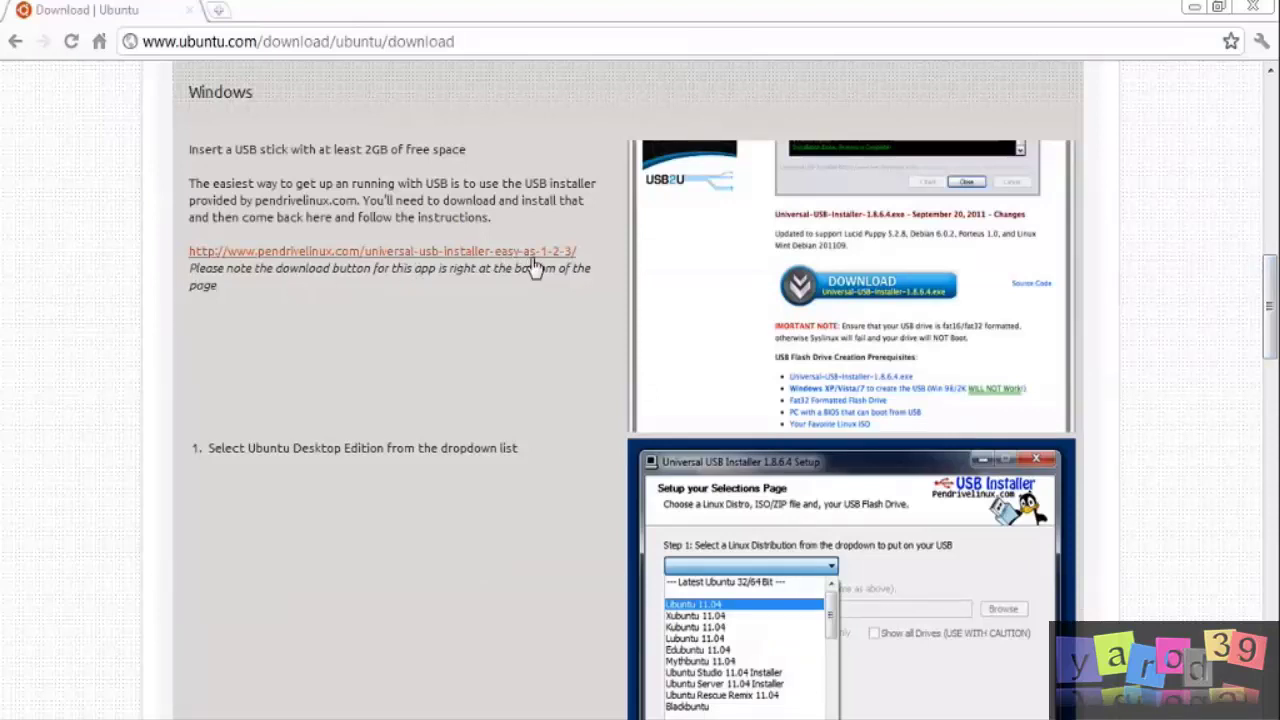
pyautogui.moveTo(190, 268); pyautogui.dragTo(211, 284)
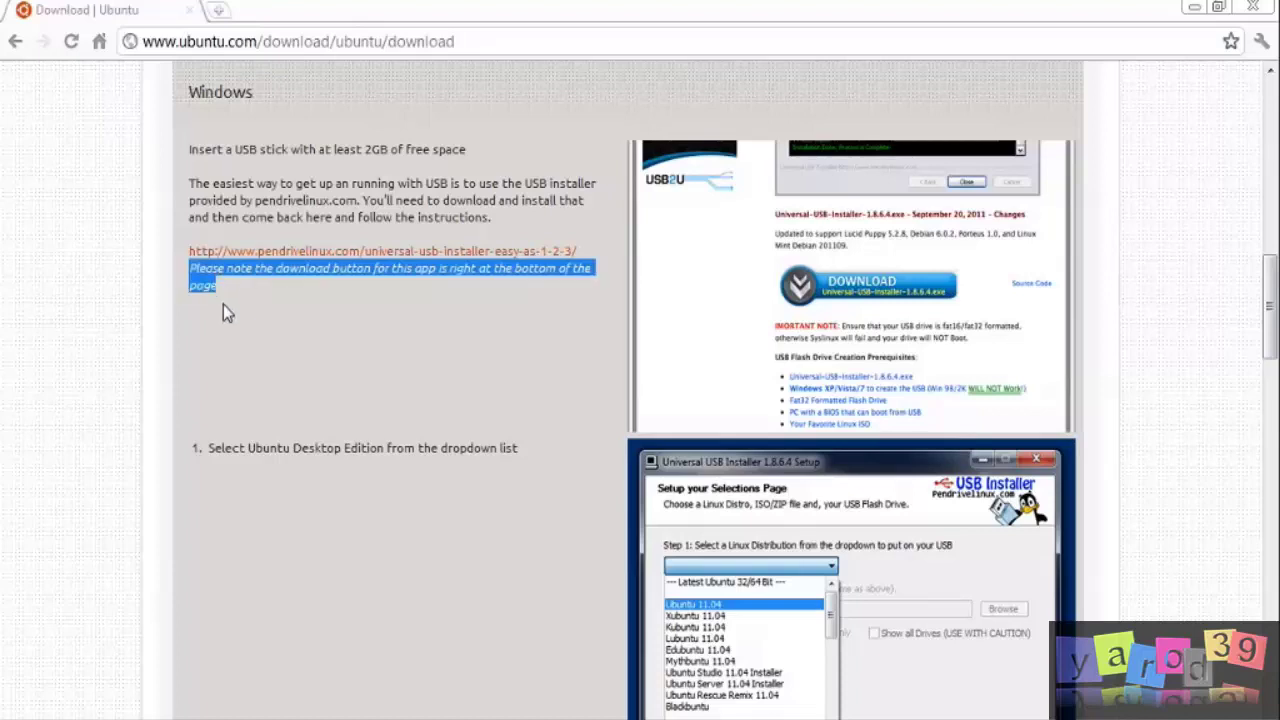
pyautogui.click(216, 268)
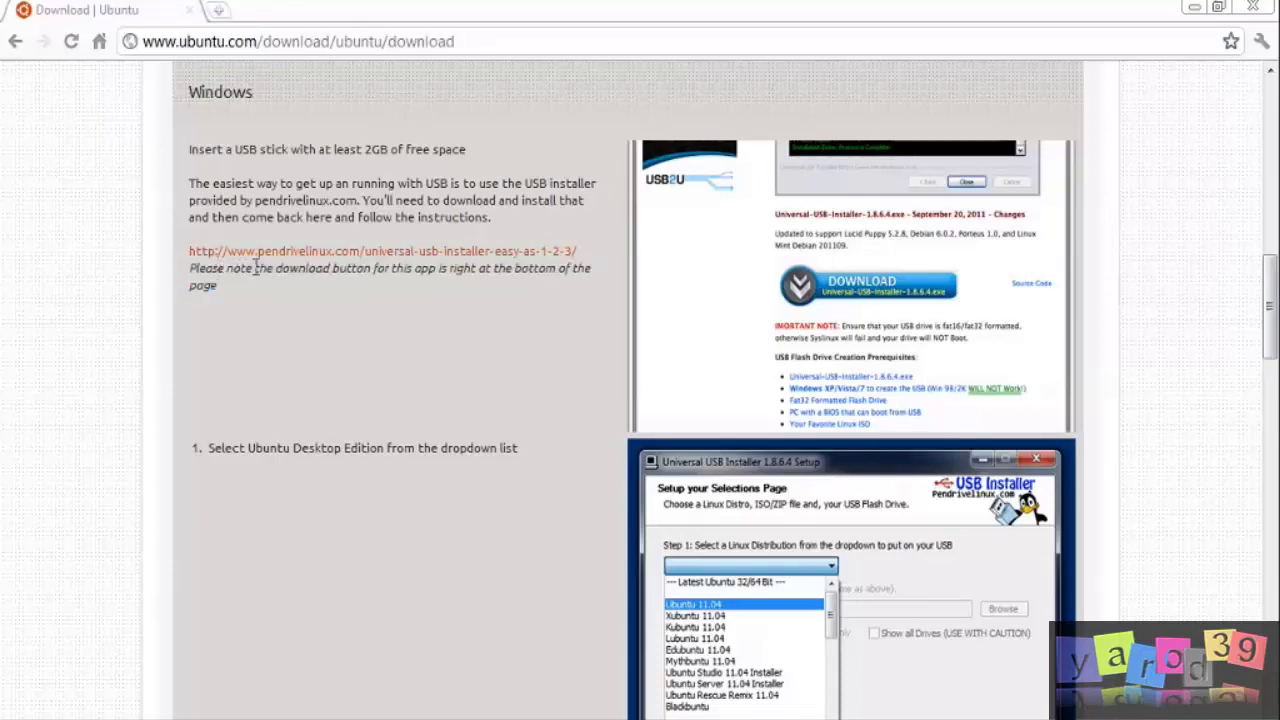
pyautogui.click(401, 254)
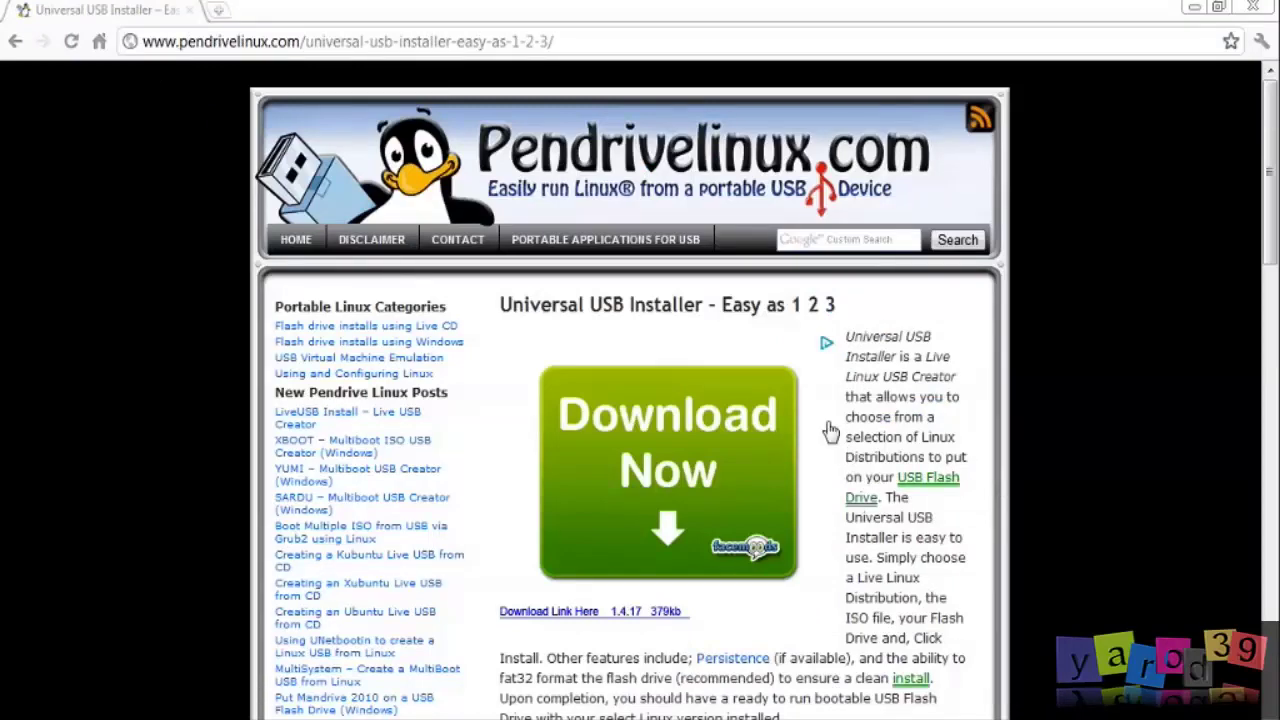
# Download Universal-USB-Installer-1.8.6.8.exe from the Pendrivelinux page and save it in the Escritorio folder.
pyautogui.scroll(-15, 846, 572)
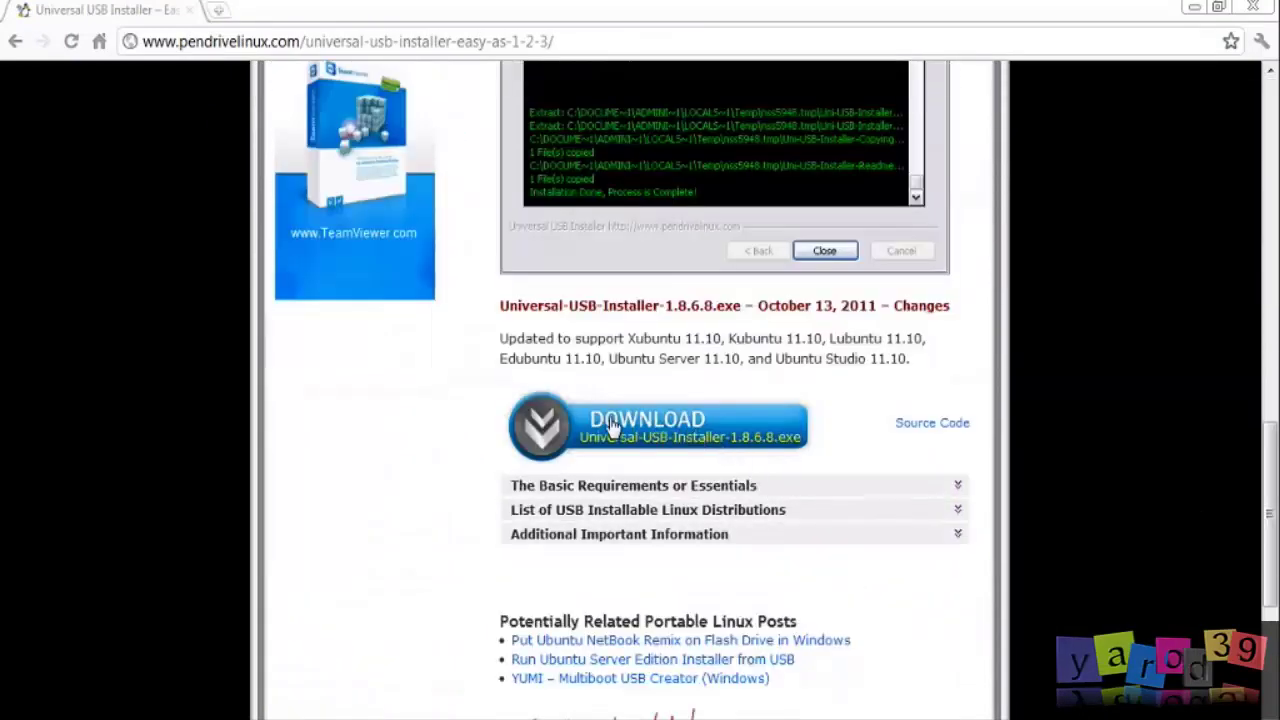
pyautogui.click(660, 425)
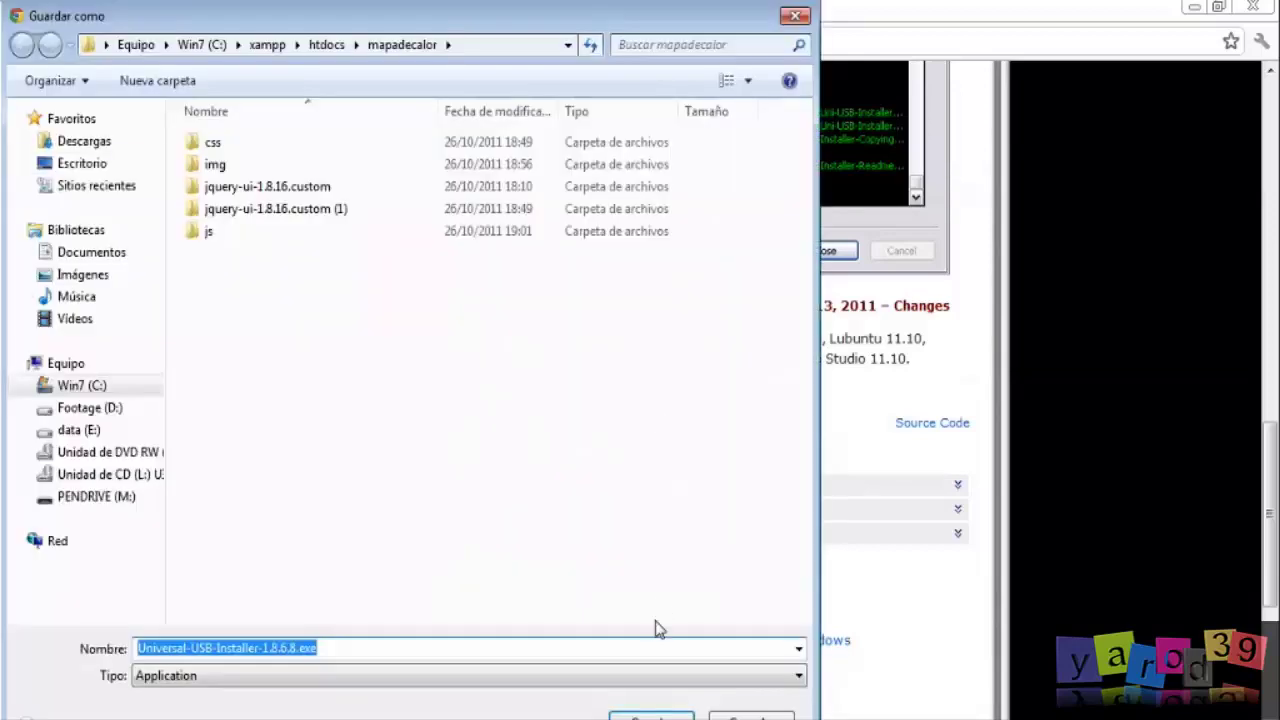
pyautogui.click(82, 163)
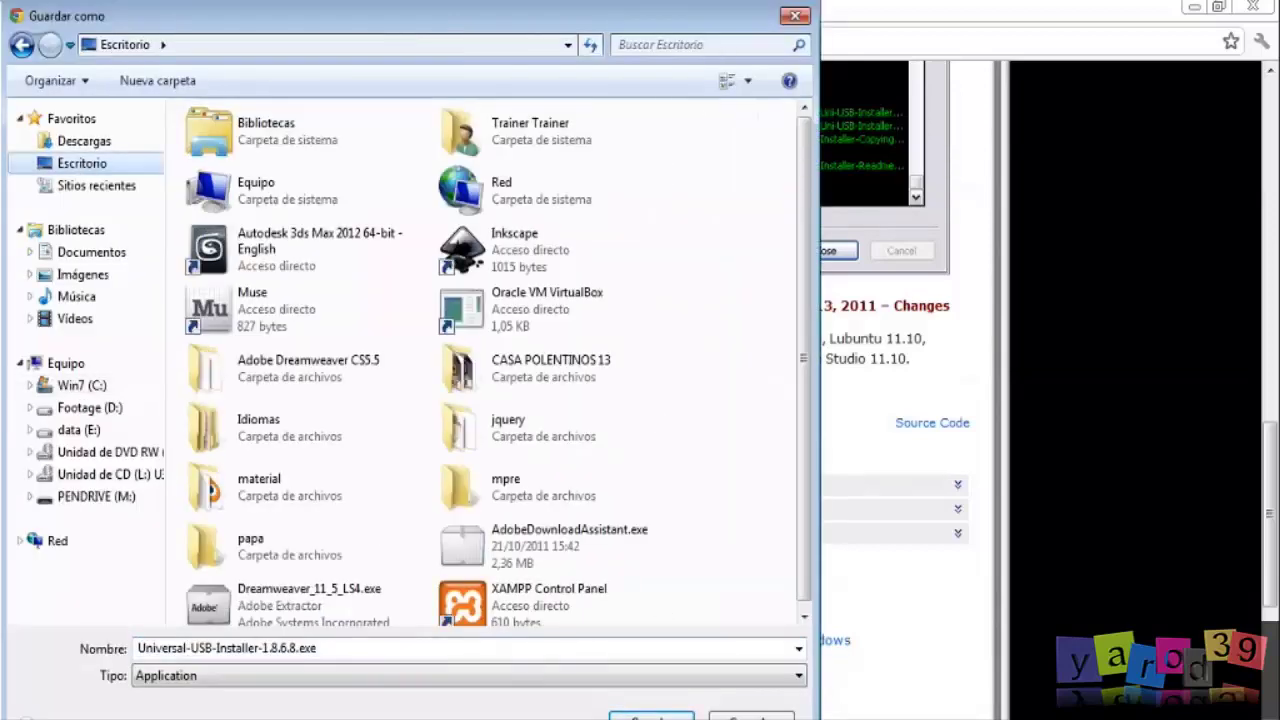
pyautogui.press('Return')
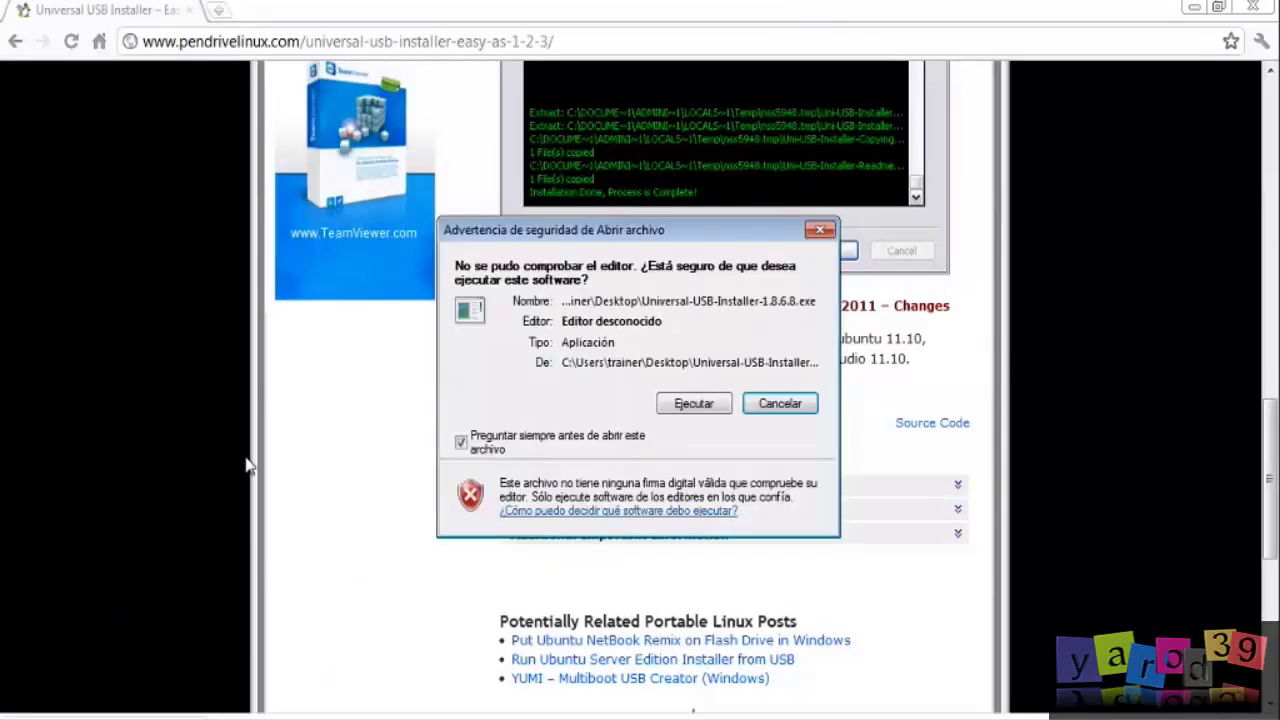
# Run the downloaded Universal USB Installer and choose Ubuntu 11.10 as the Linux distribution to put on the USB.
pyautogui.click(668, 406)
pyautogui.click(755, 556)
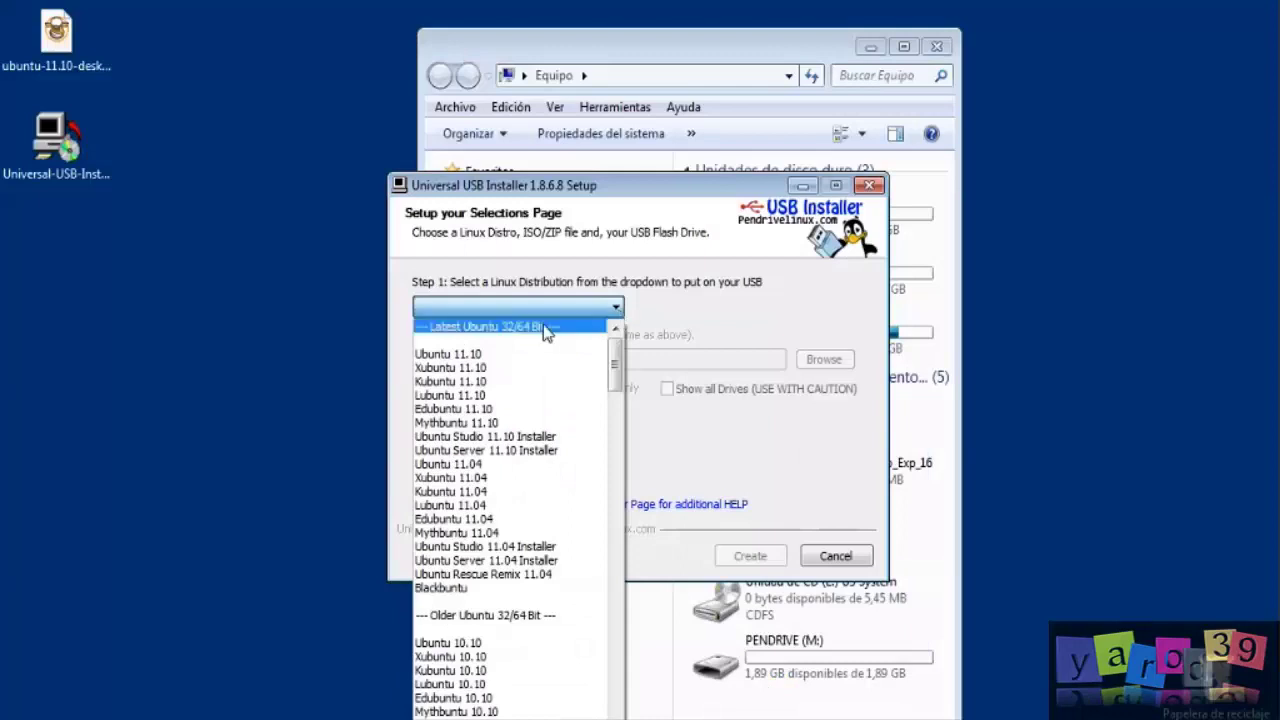
pyautogui.click(485, 356)
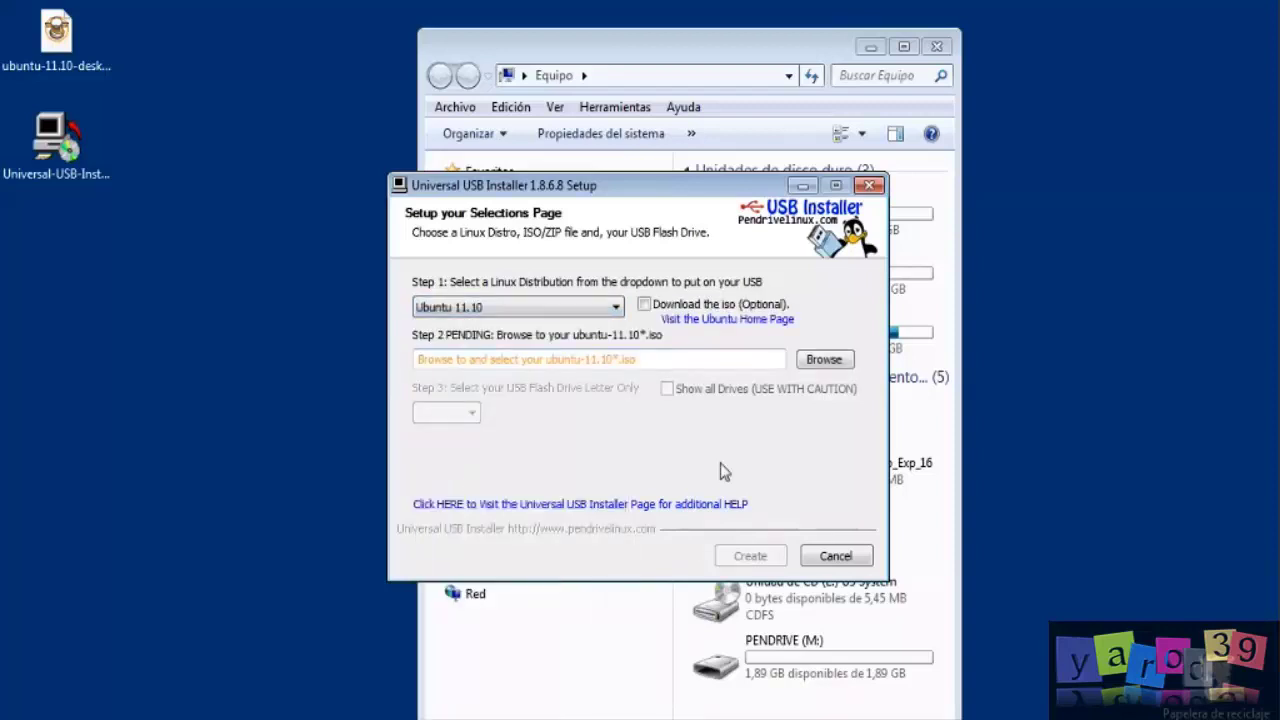
# Choose ubuntu-11.10-desktop-i386.iso from the Escritorio folder as the installer's source image.
pyautogui.click(825, 359)
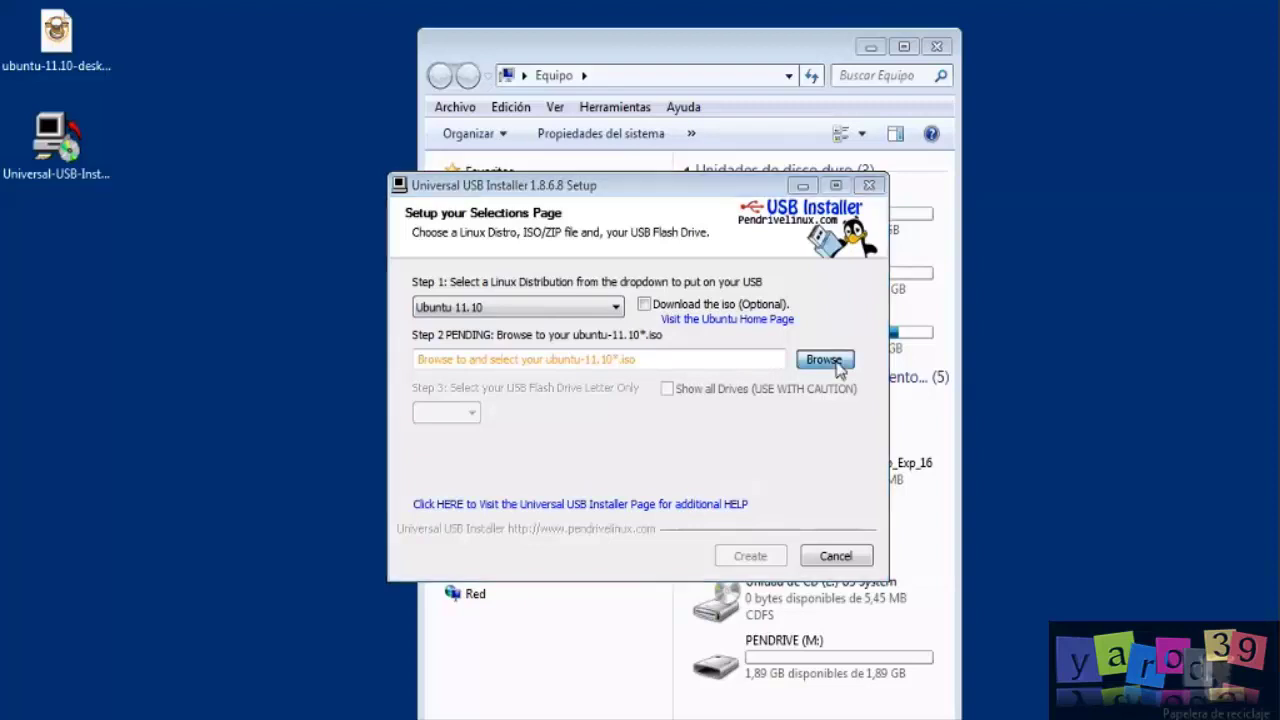
pyautogui.click(479, 367)
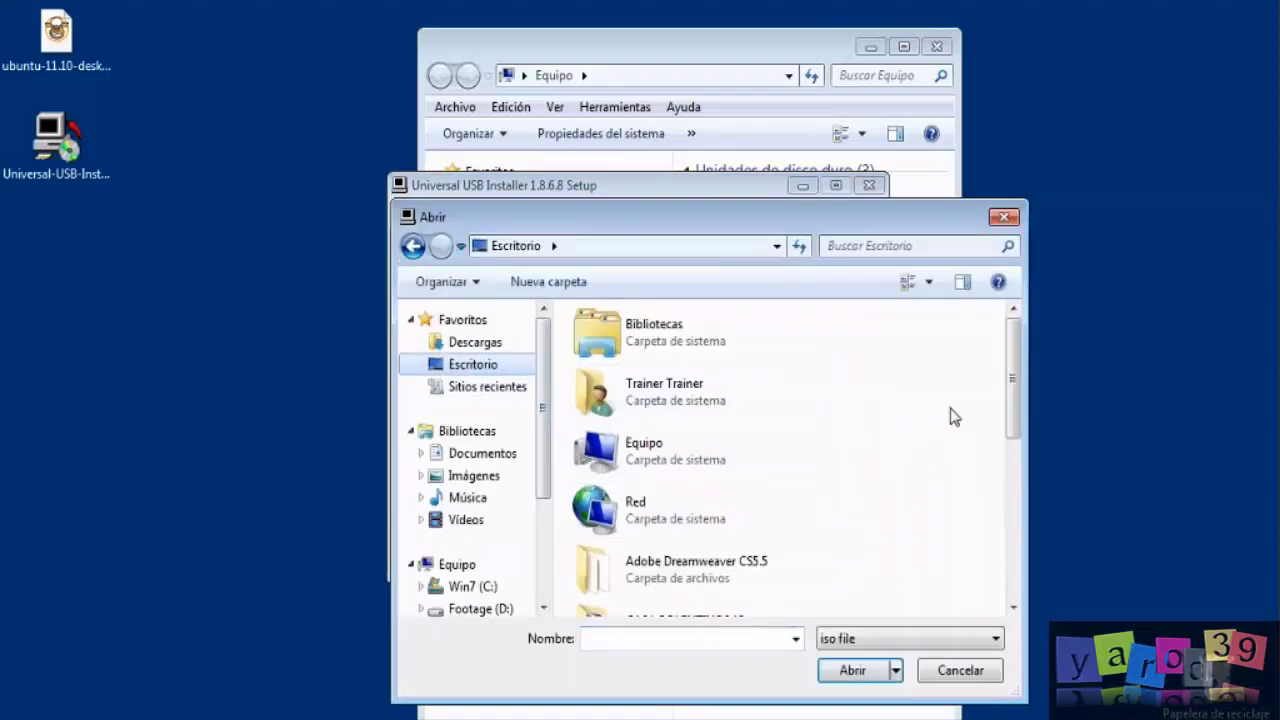
pyautogui.moveTo(1013, 360); pyautogui.dragTo(1013, 525)
pyautogui.click(670, 588)
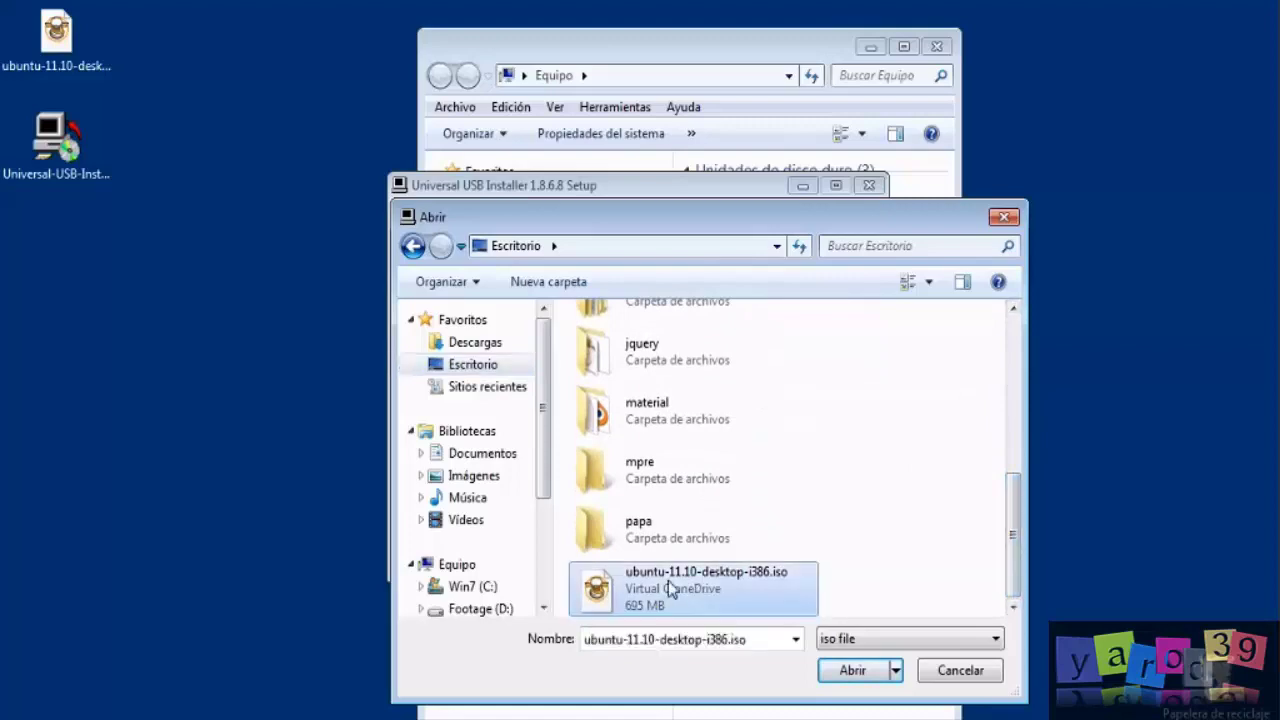
pyautogui.click(853, 670)
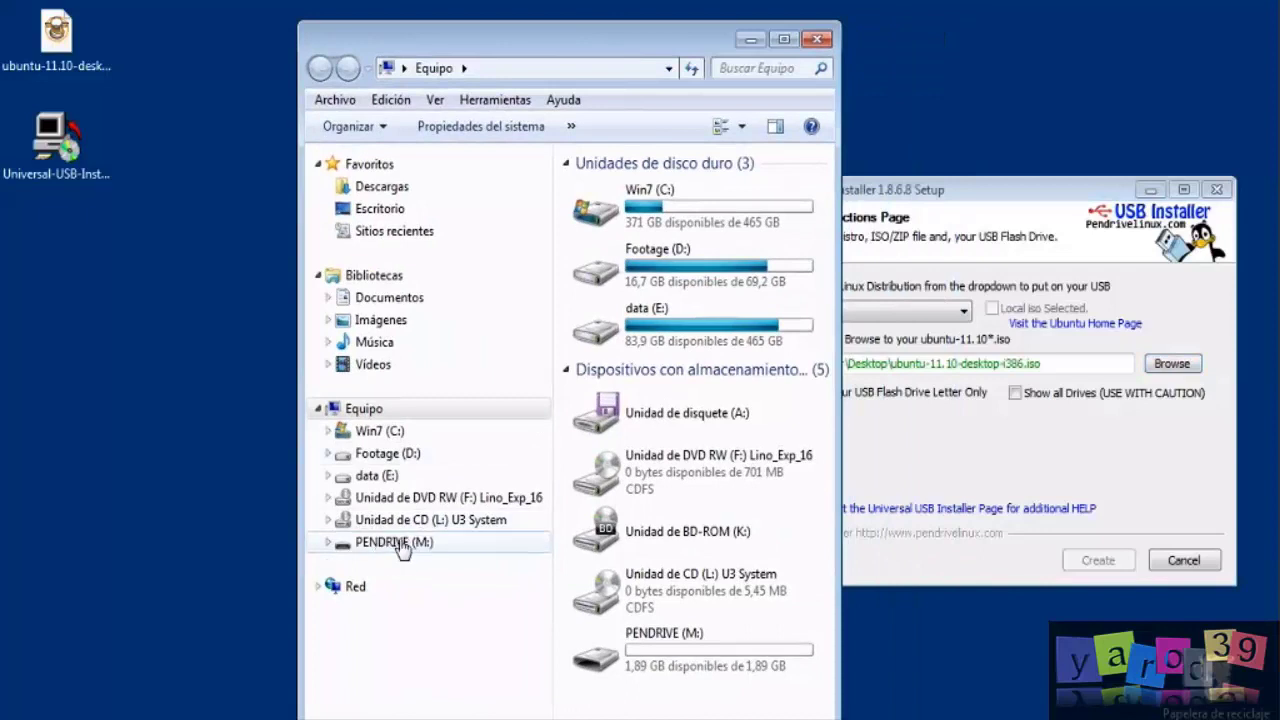
# Set the target USB flash drive to M:\ and enable formatting it as Fat32.
pyautogui.click(896, 466)
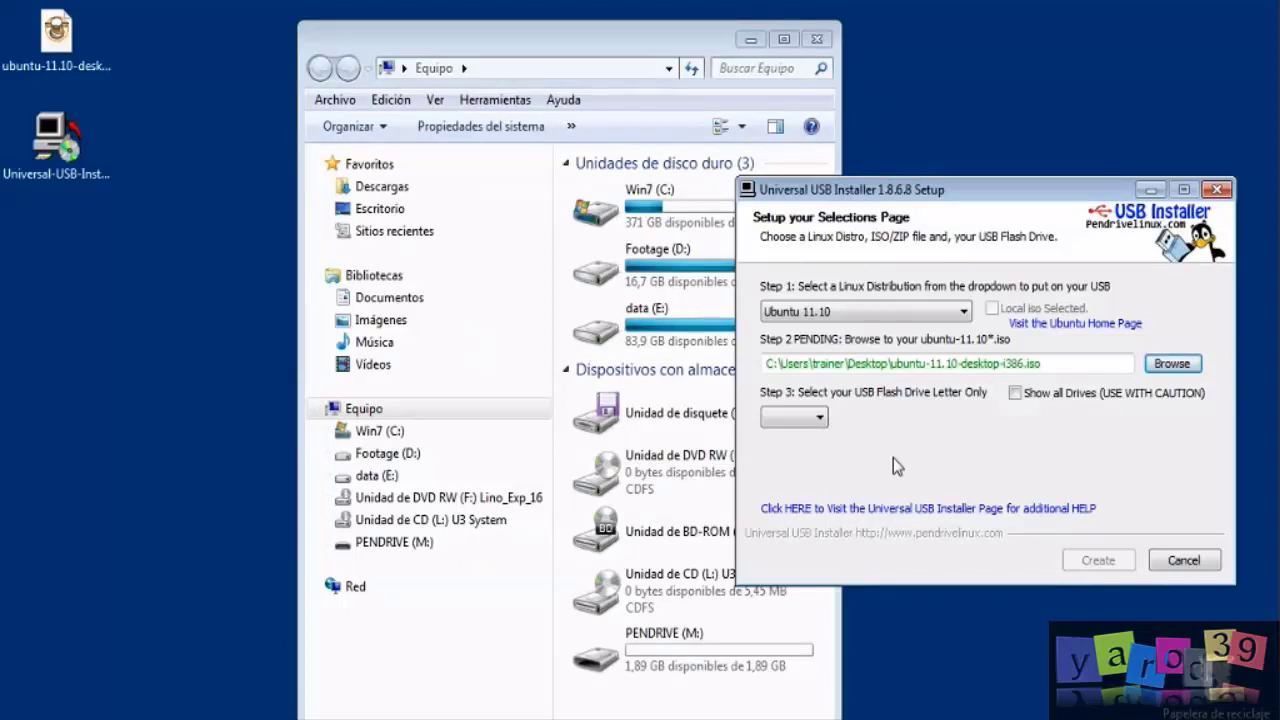
pyautogui.click(823, 418)
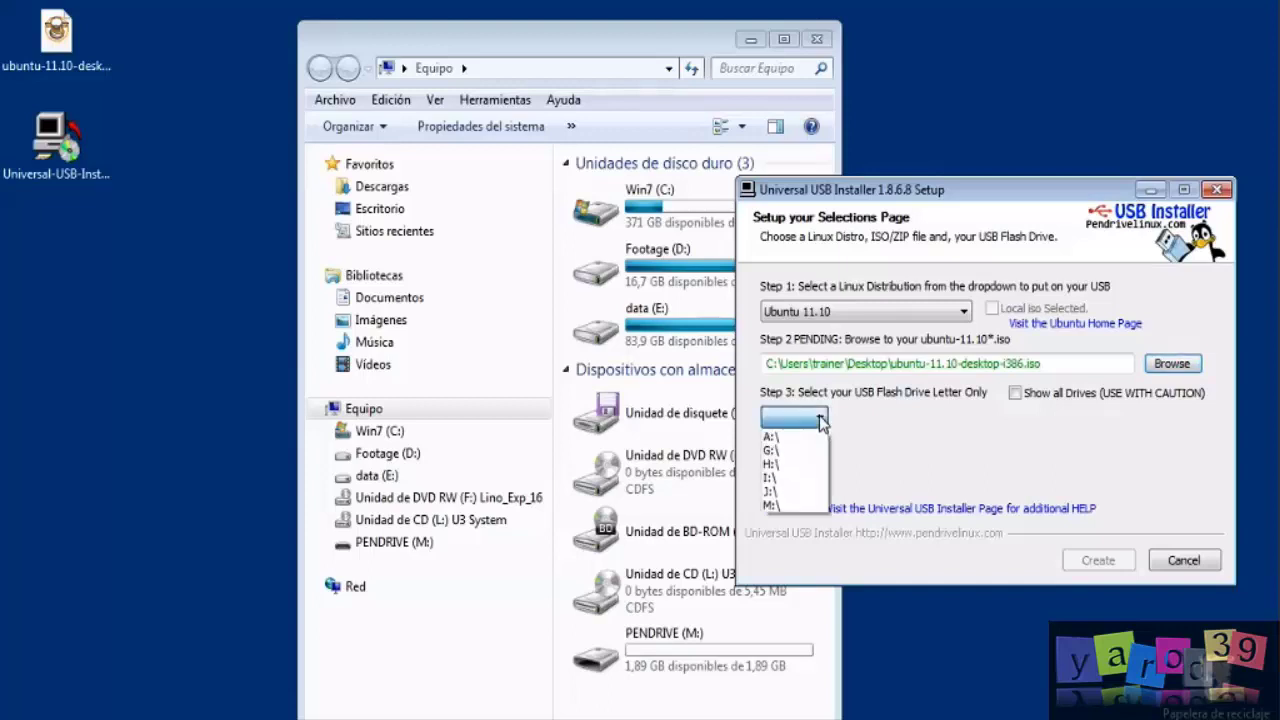
pyautogui.click(785, 507)
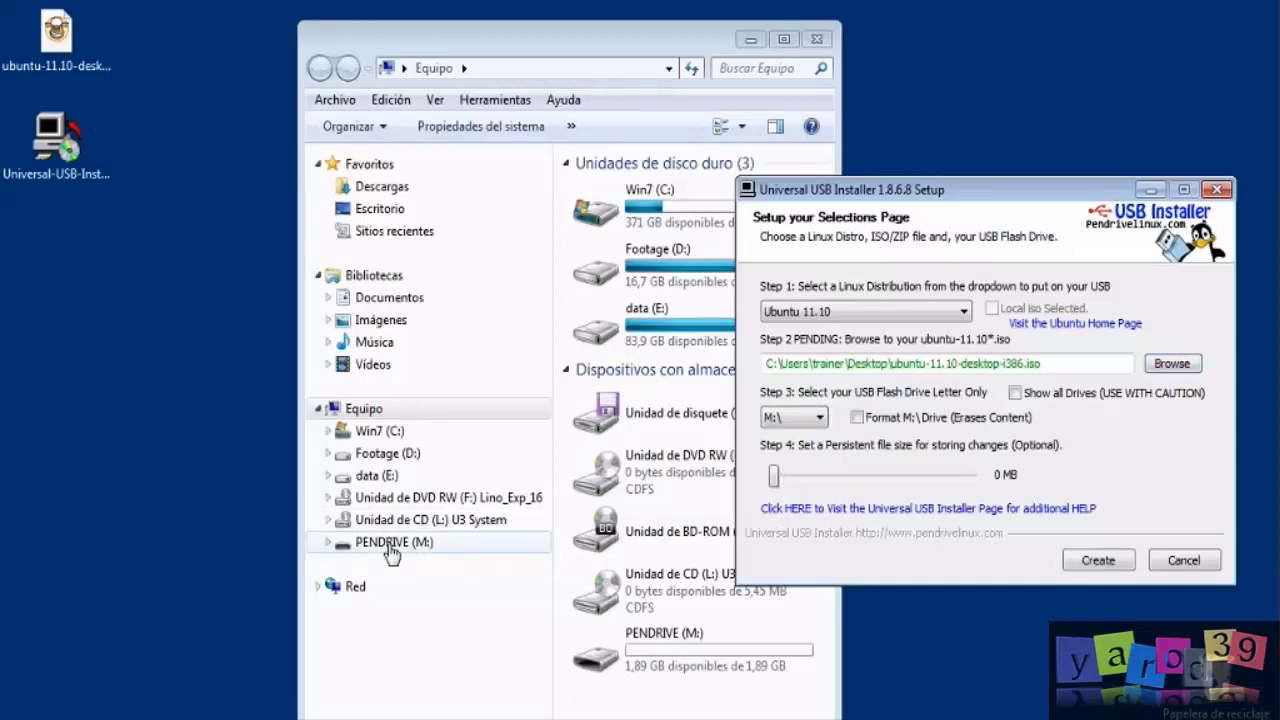
pyautogui.click(862, 416)
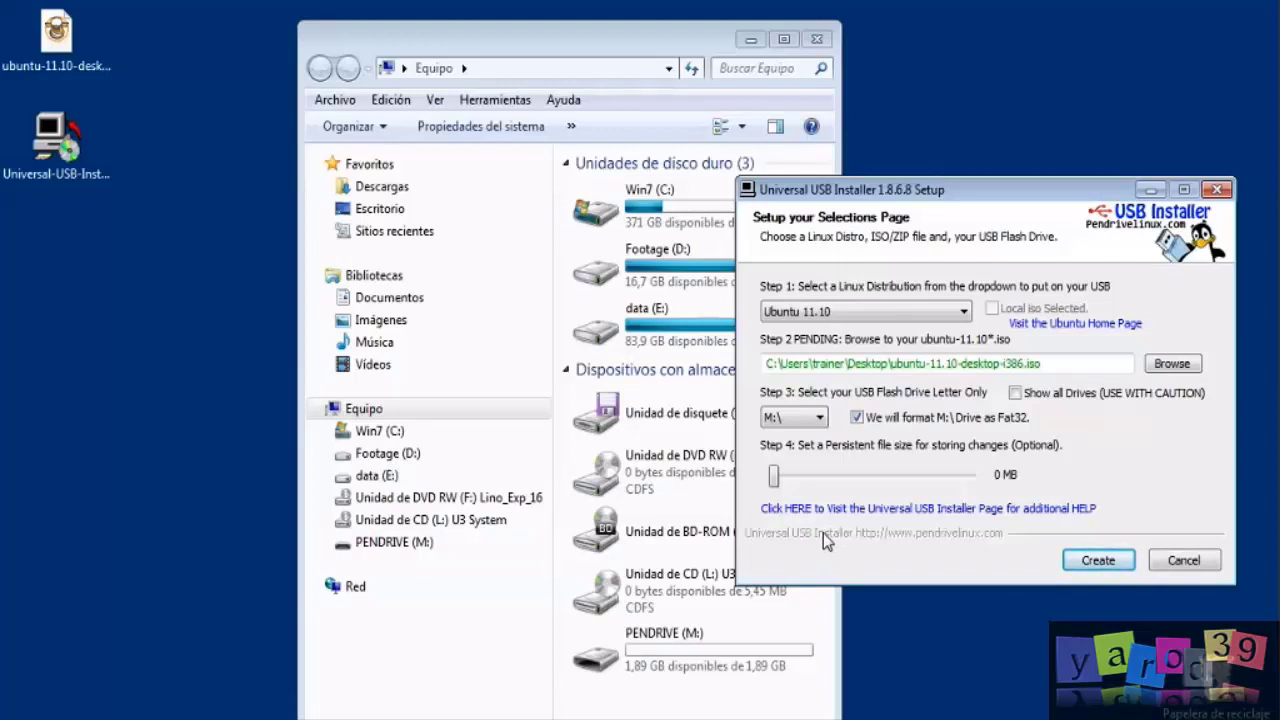
# Create the bootable Ubuntu stick on drive M:, accepting the listed actions, and close the installer after completion.
pyautogui.click(1098, 560)
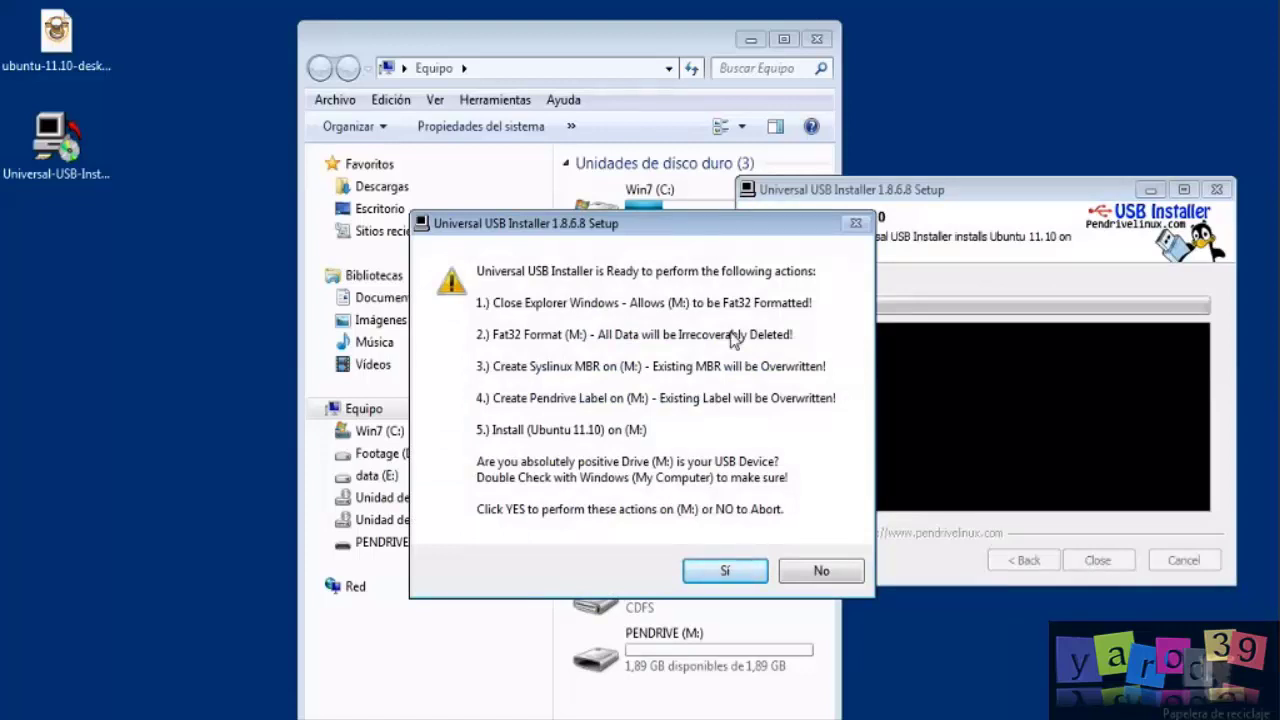
pyautogui.click(725, 570)
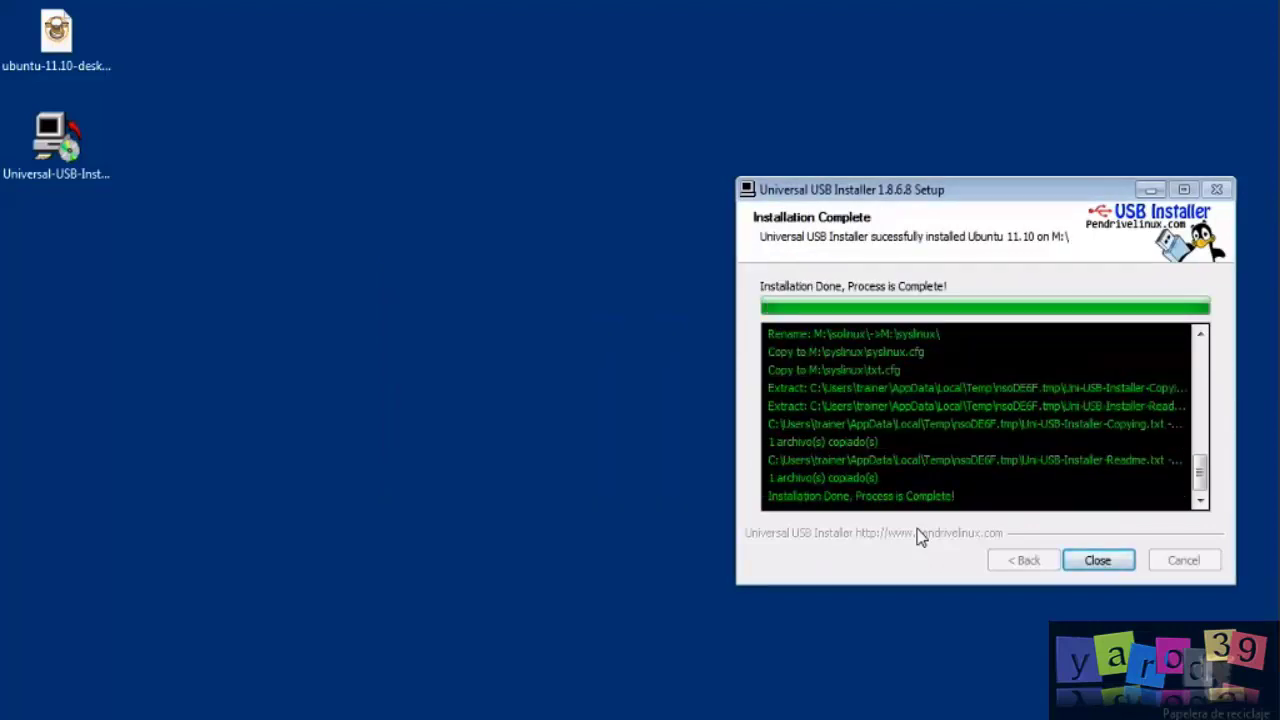
pyautogui.click(1097, 560)
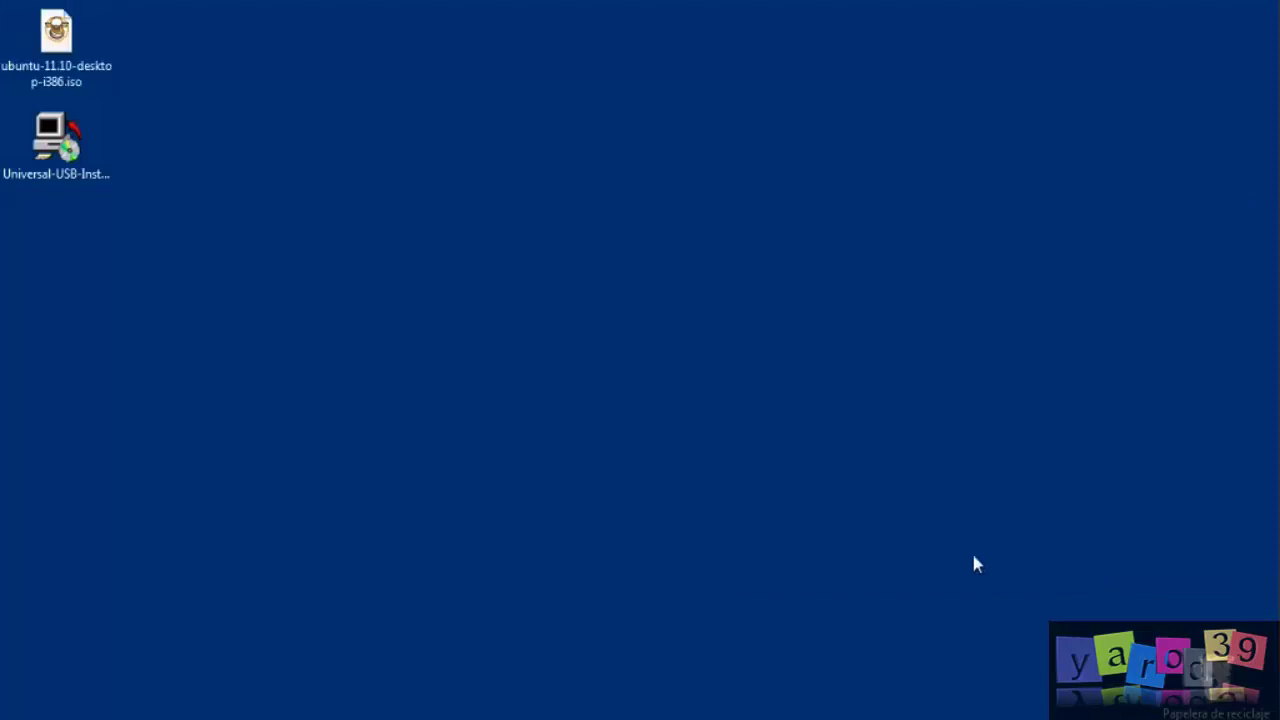
# Open the file explorer to check the prepared USB stick.
pyautogui.press('super+e')
pyautogui.click(442, 521)
pyautogui.click(684, 515)
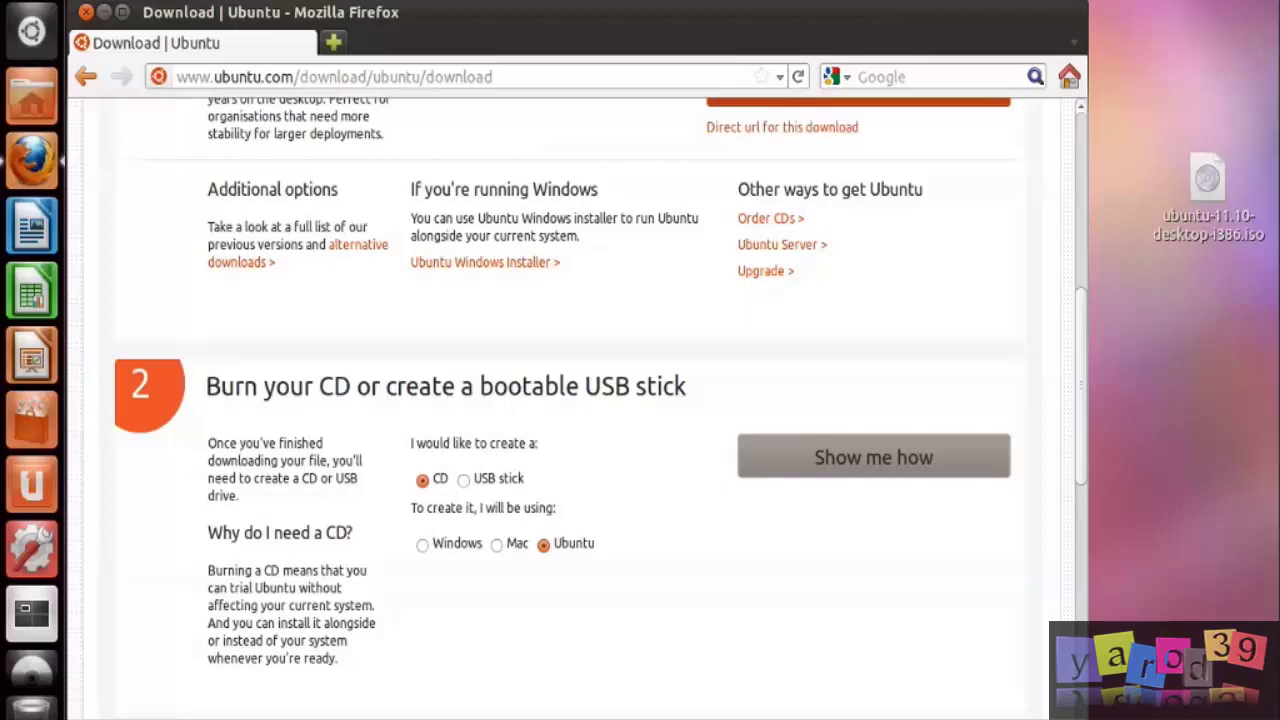
# Show the Ubuntu download page's instructions for creating a CD using Ubuntu.
pyautogui.click(1196, 190)
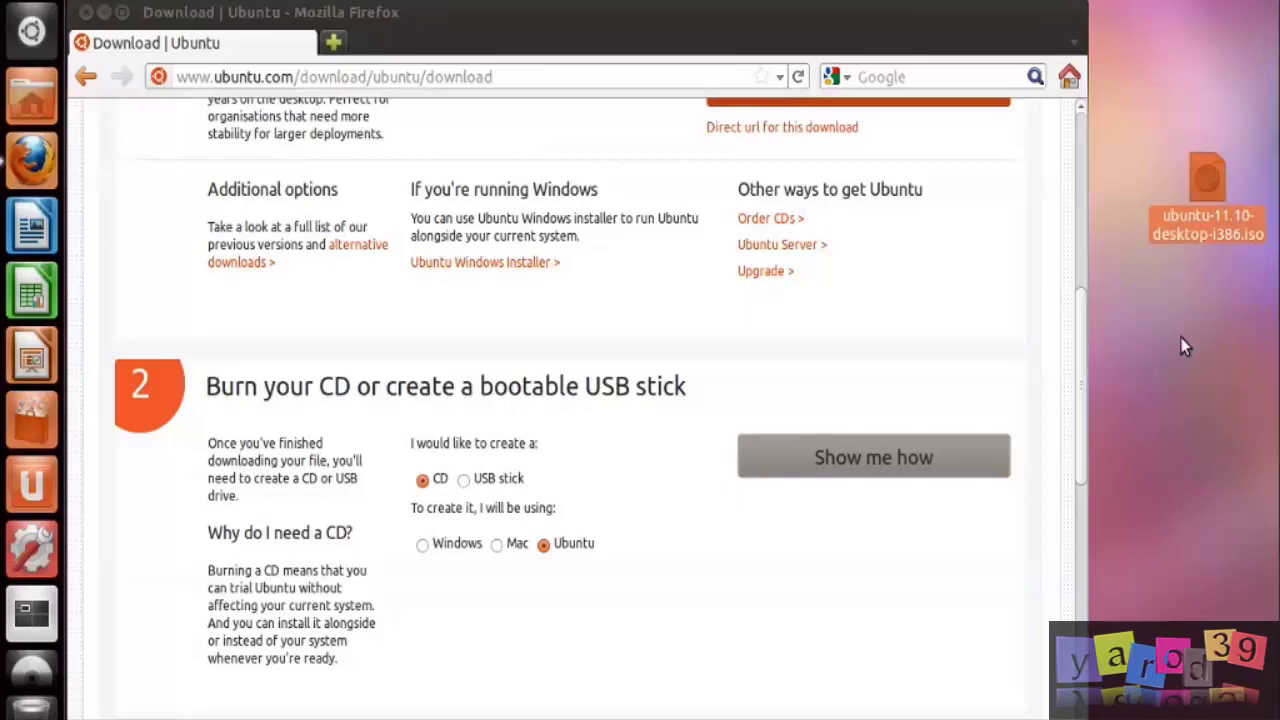
pyautogui.moveTo(1081, 370); pyautogui.dragTo(1079, 407)
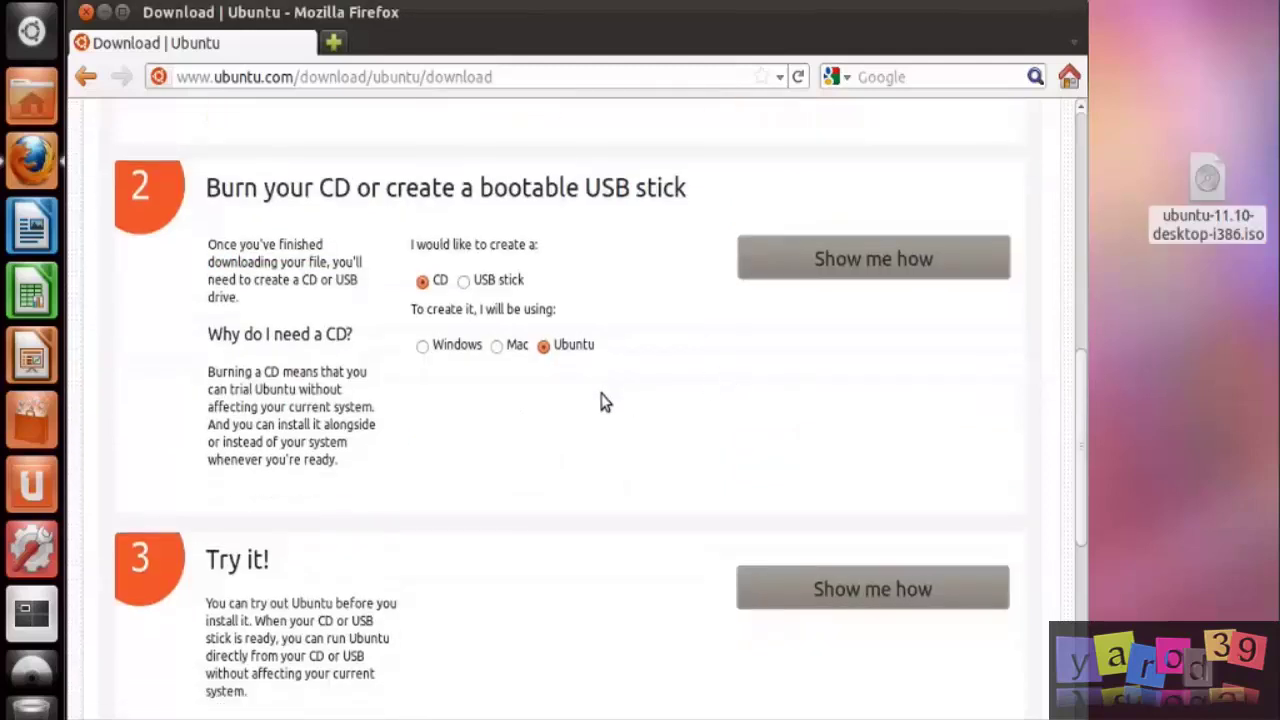
pyautogui.click(422, 282)
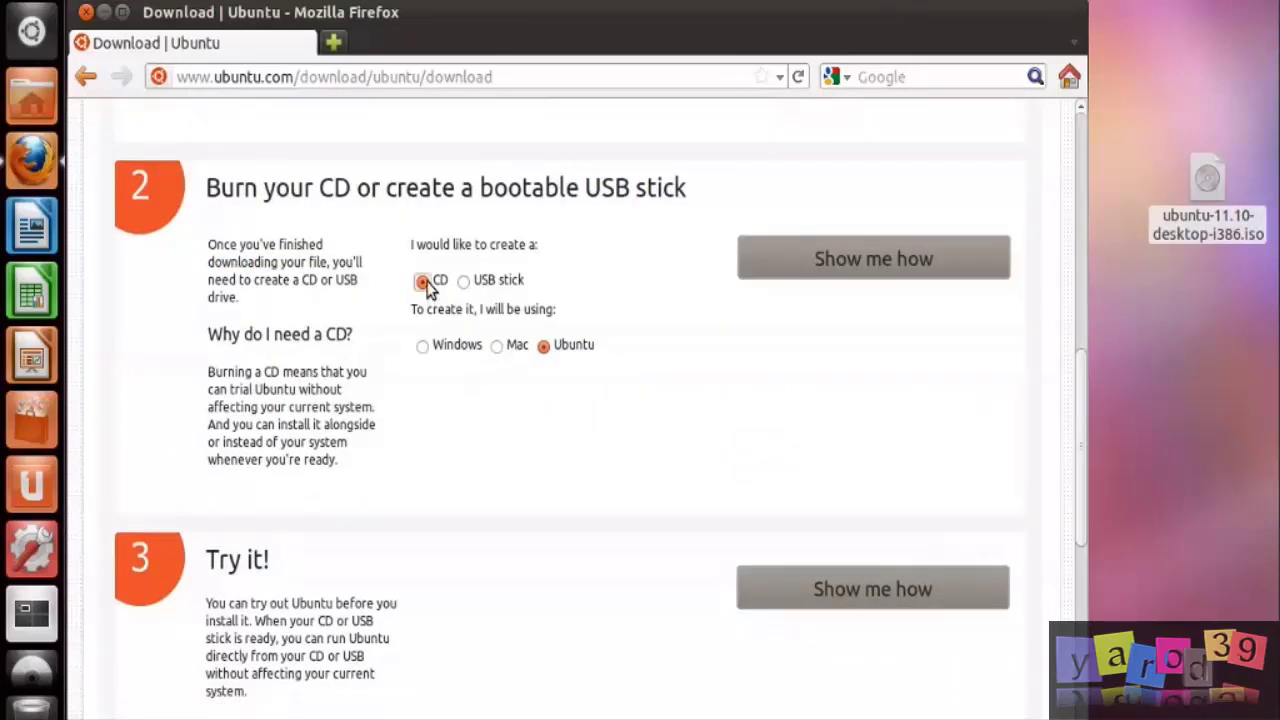
pyautogui.click(541, 350)
pyautogui.click(869, 260)
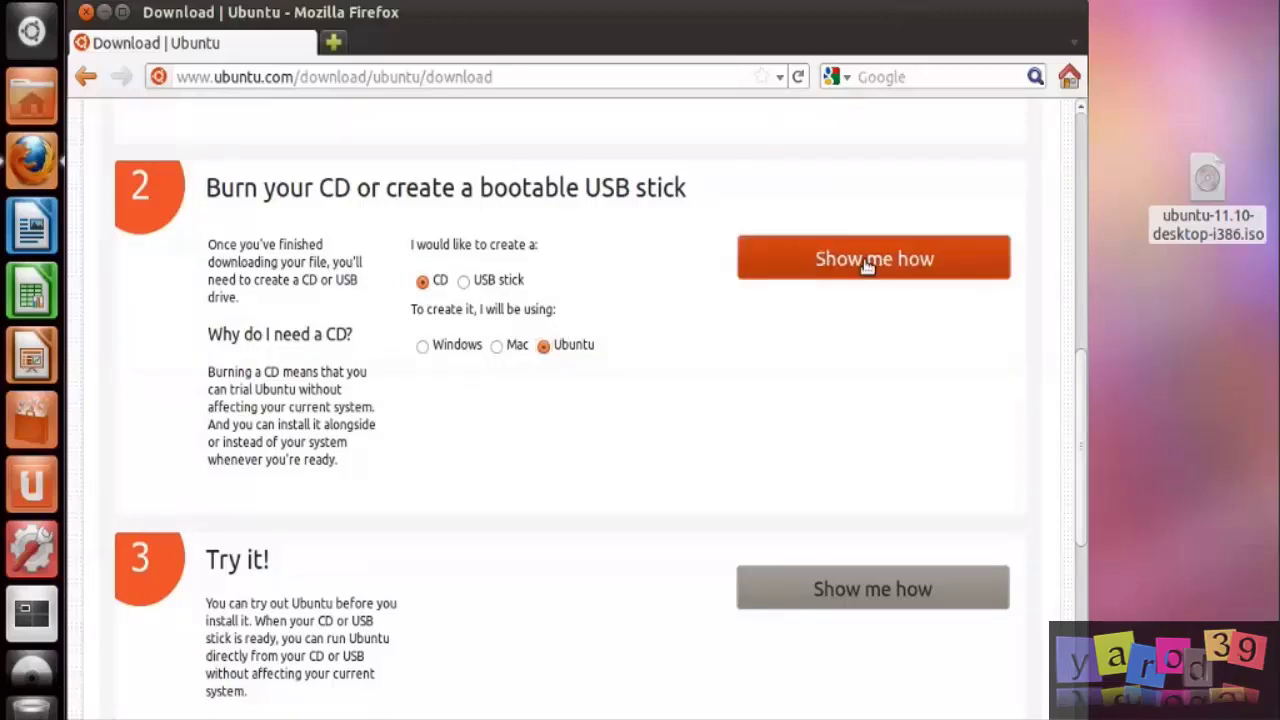
# Read the CD burning instructions for Ubuntu, from writing the image to disc through verifying the burned CD.
pyautogui.moveTo(1080, 300); pyautogui.dragTo(1080, 440)
pyautogui.click(1214, 192)
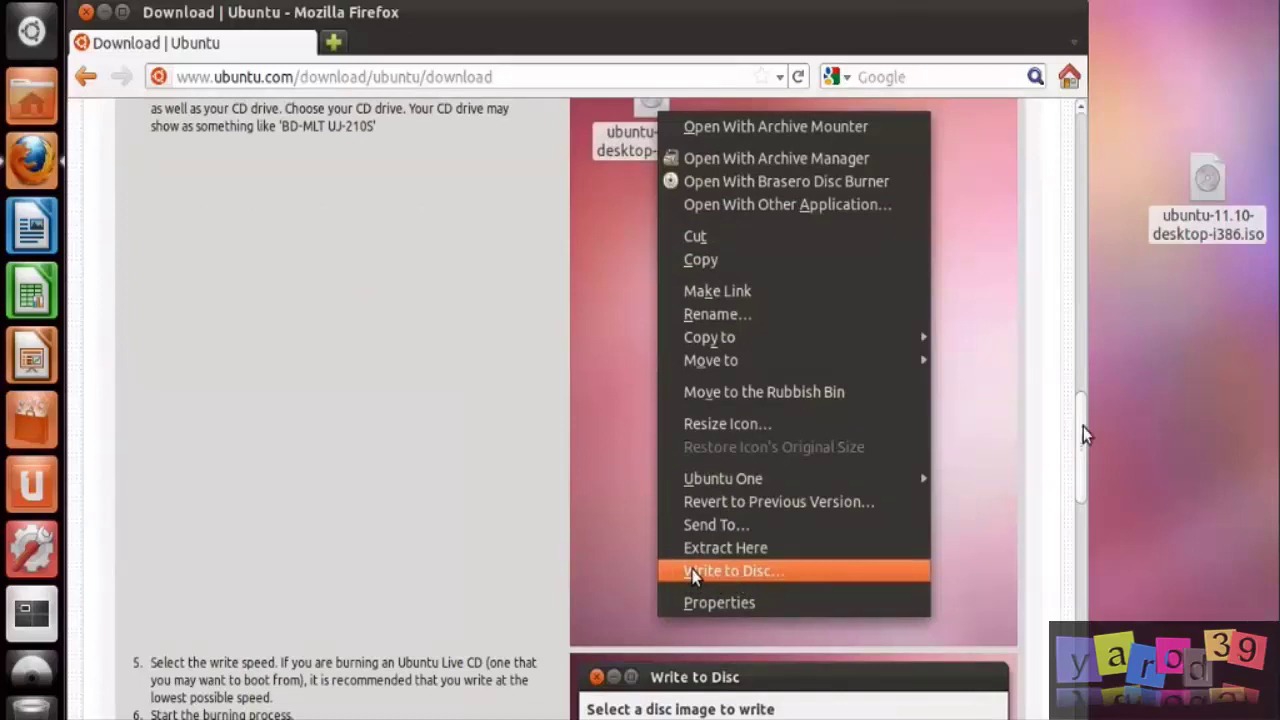
pyautogui.scroll(-5, 738, 583)
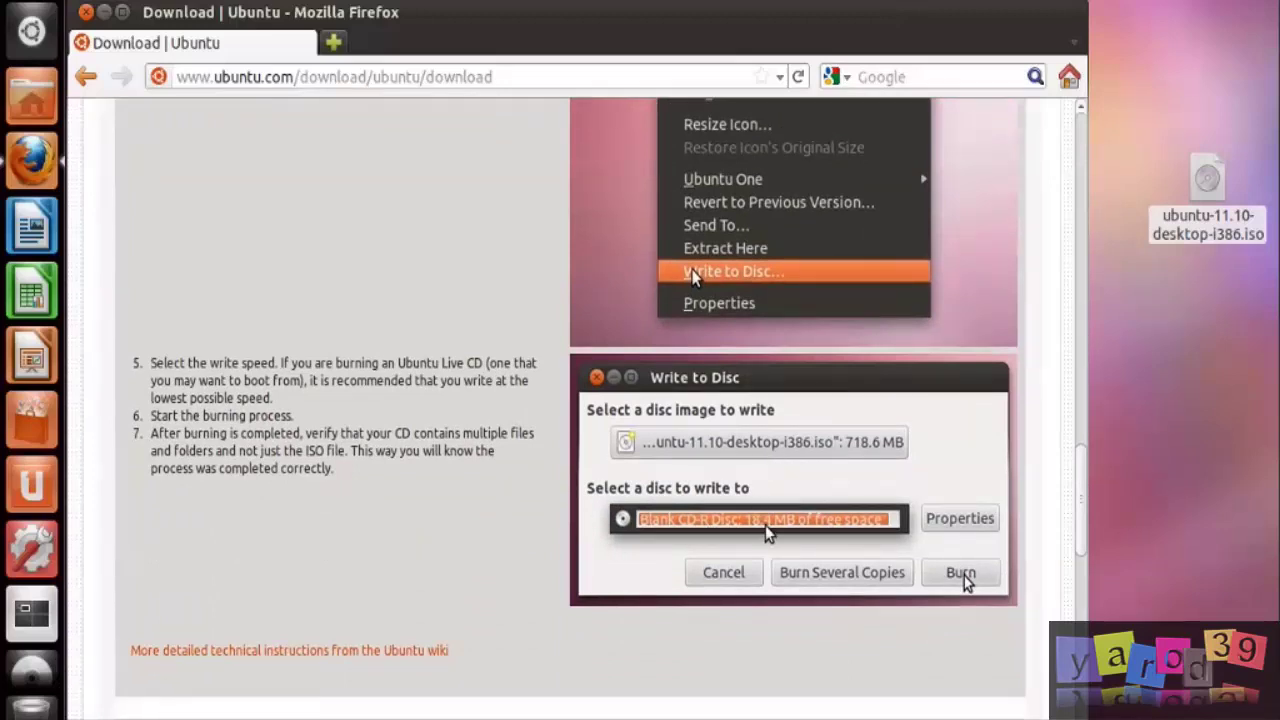
# Clear the browser from view, move the Ubuntu ISO towards the middle of the desktop, and open its disc-writing dialog.
pyautogui.click(121, 12)
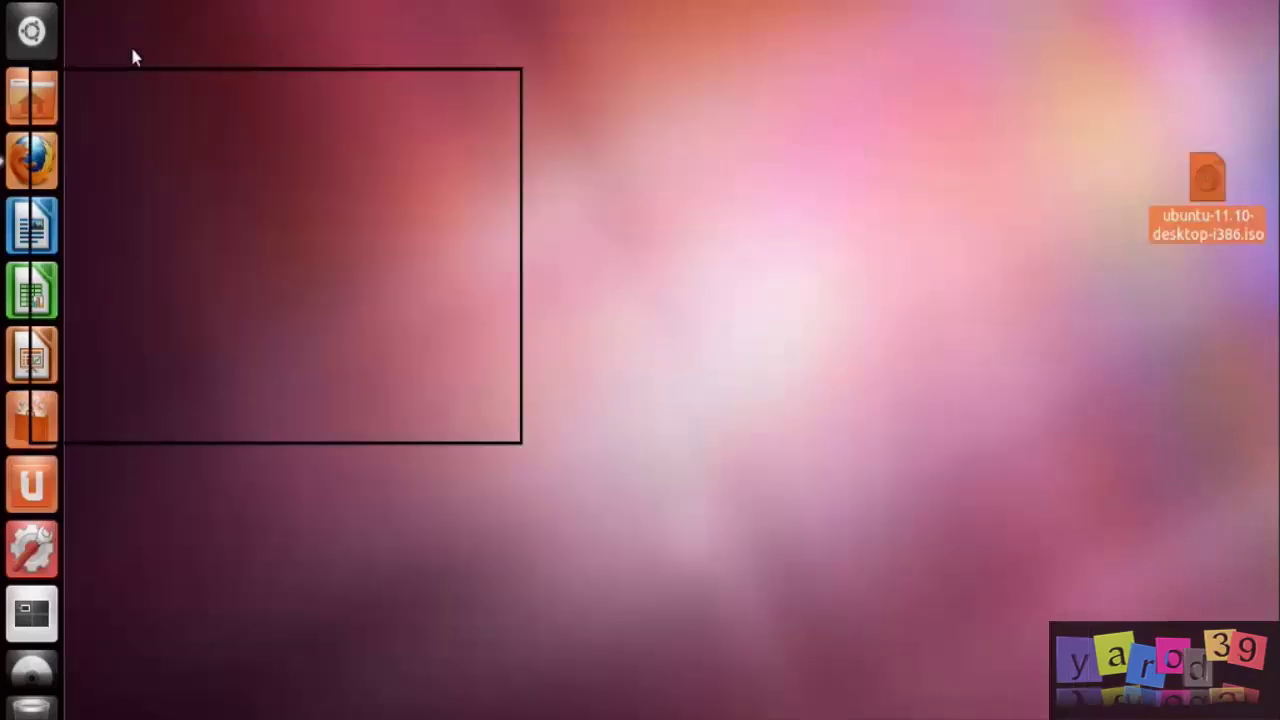
pyautogui.moveTo(1206, 197); pyautogui.dragTo(706, 266)
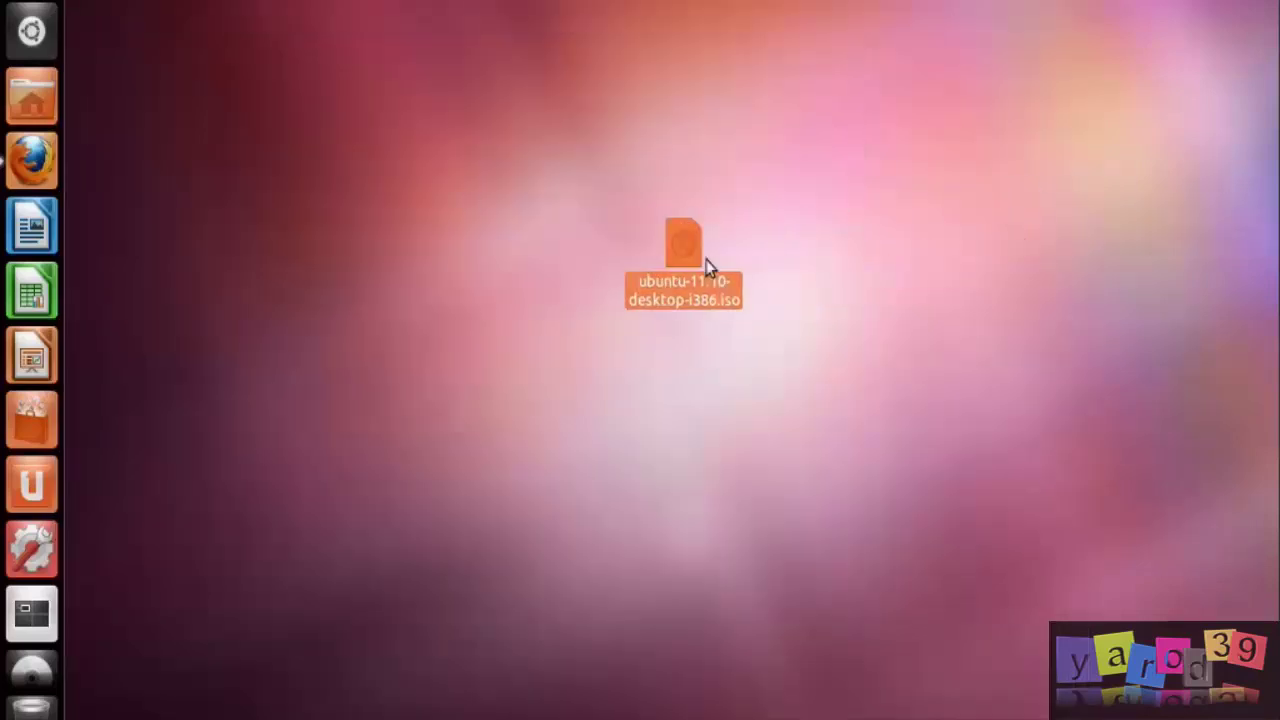
pyautogui.click(810, 375)
pyautogui.rightClick(688, 250)
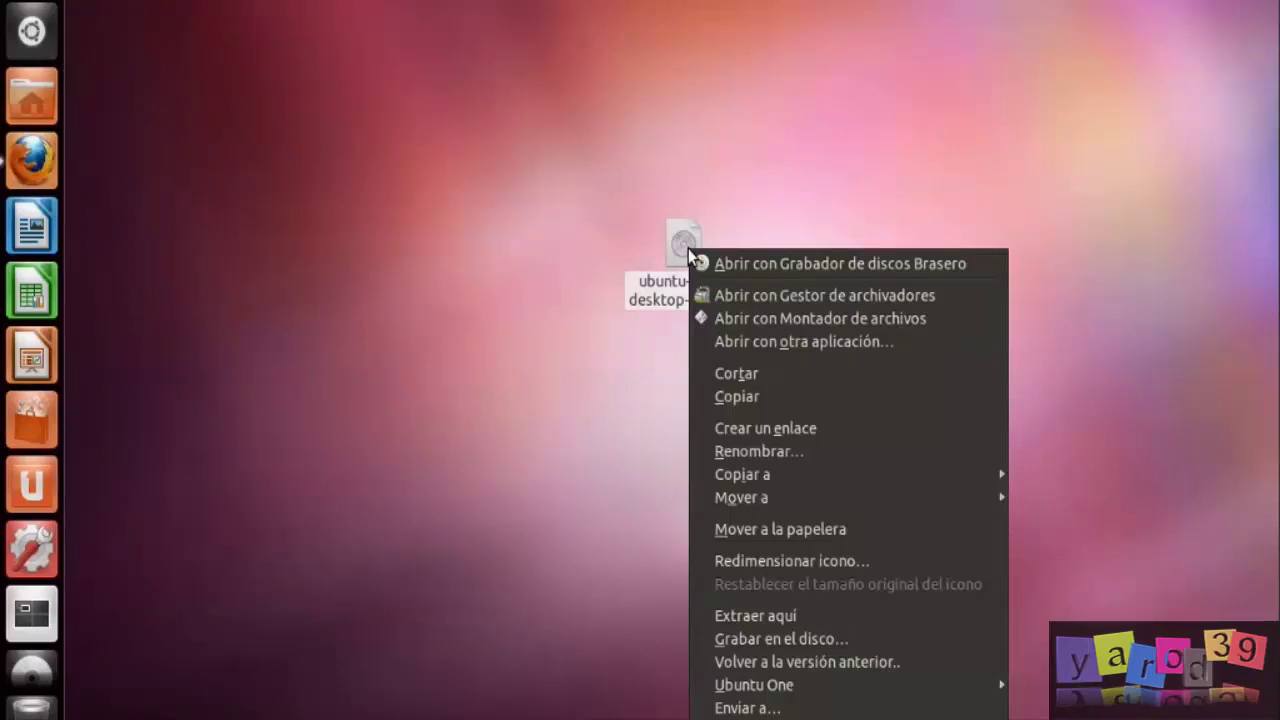
pyautogui.click(765, 639)
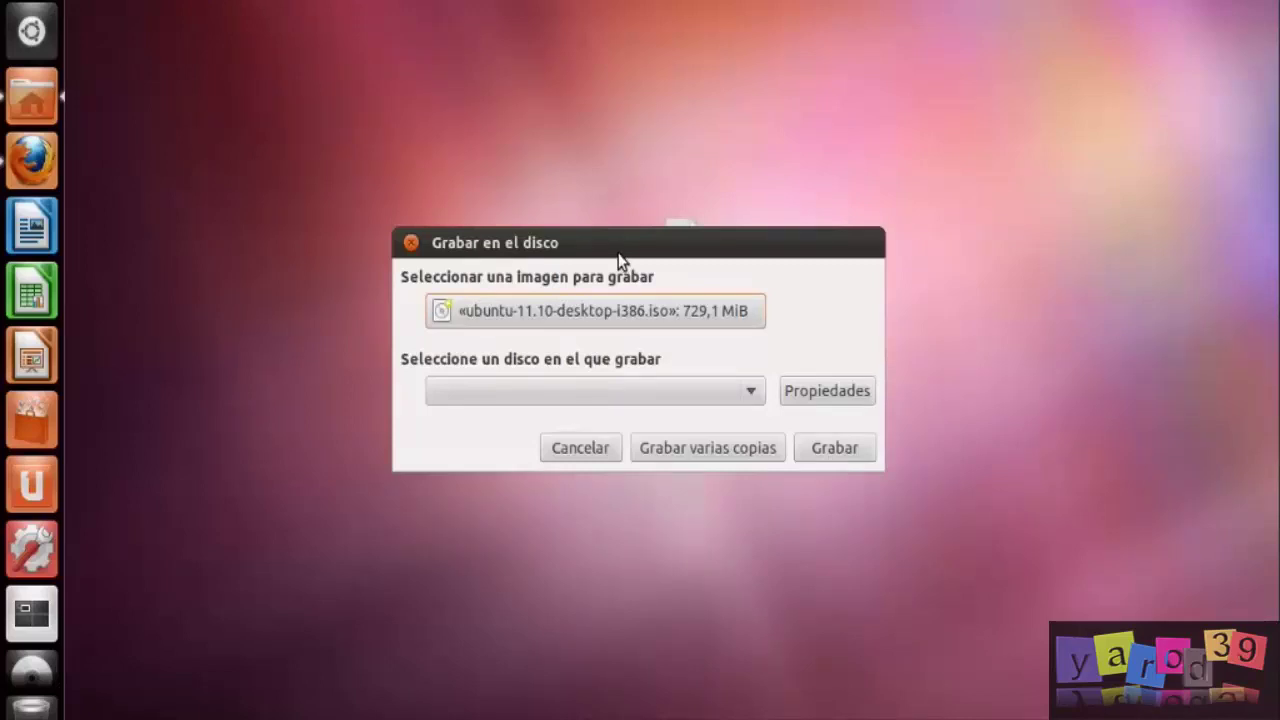
# Select ubuntu-11.10-desktop-i386.iso from the Escritorio folder as the disc image to burn.
pyautogui.moveTo(620, 266); pyautogui.dragTo(617, 331)
pyautogui.click(617, 400)
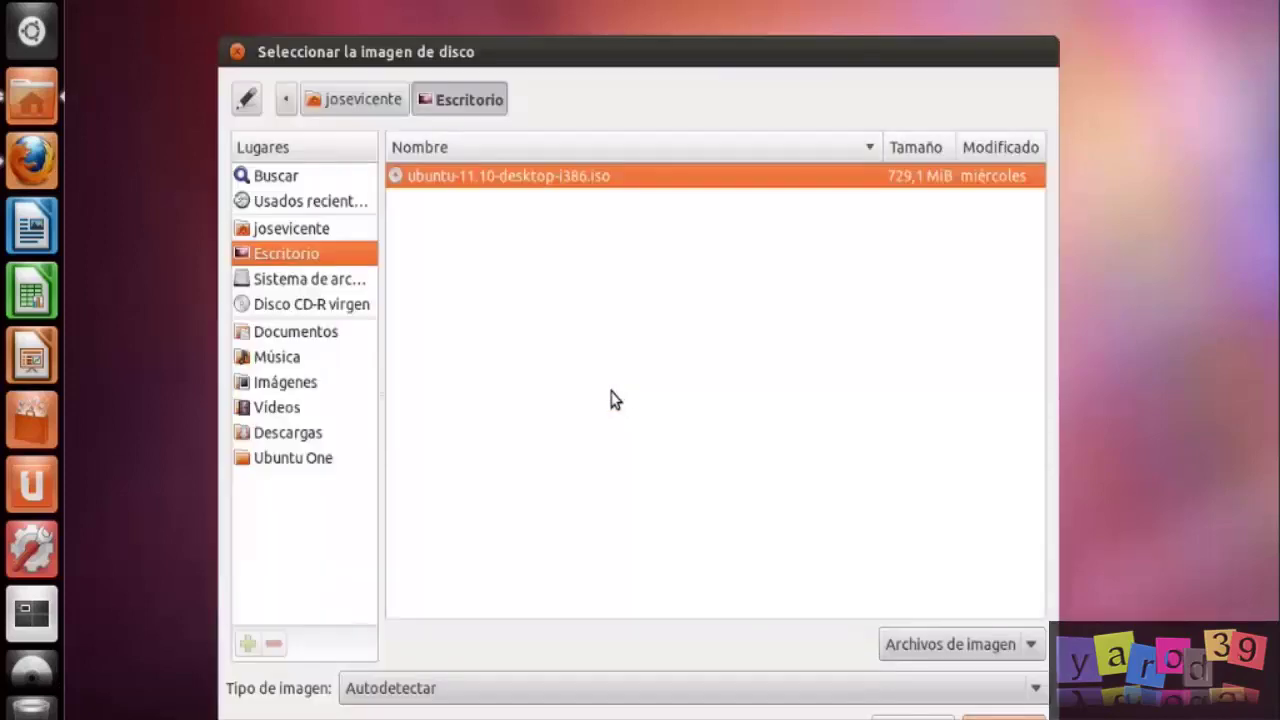
pyautogui.doubleClick(535, 180)
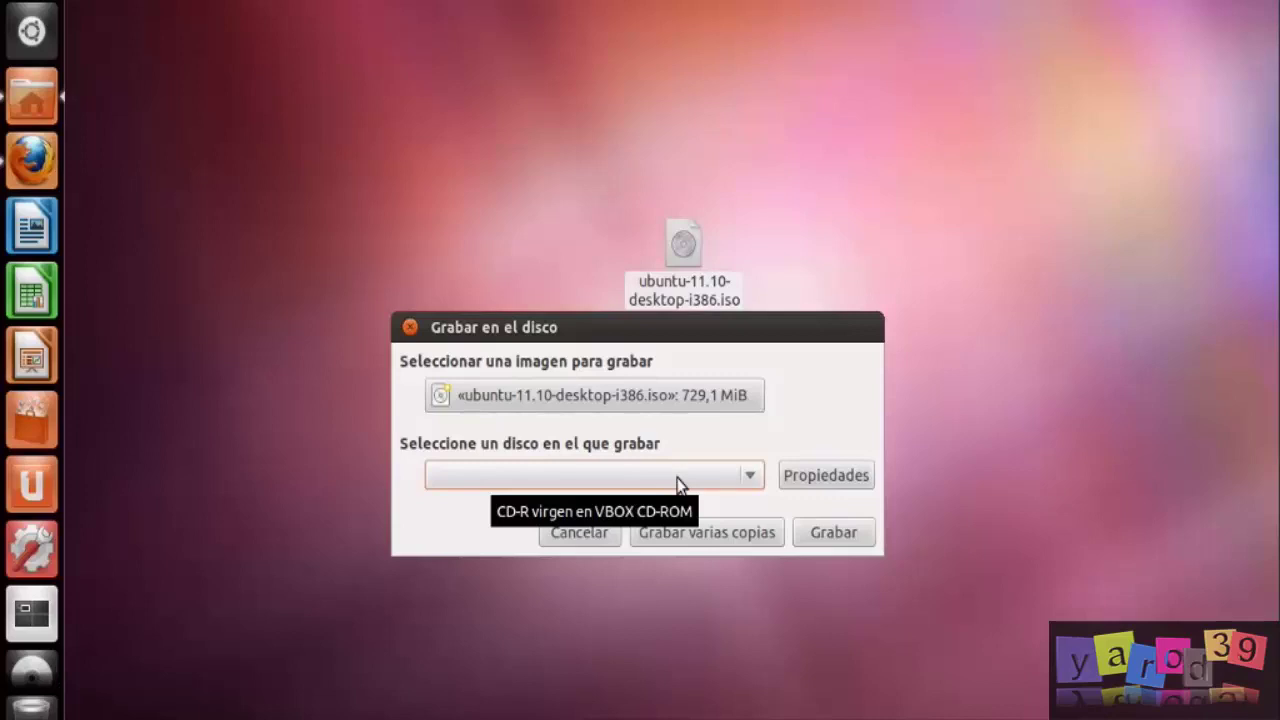
# Burn the image to the blank CD-R in VBOX CD-ROM, dismiss the manual eject request and close the burner.
pyautogui.click(829, 535)
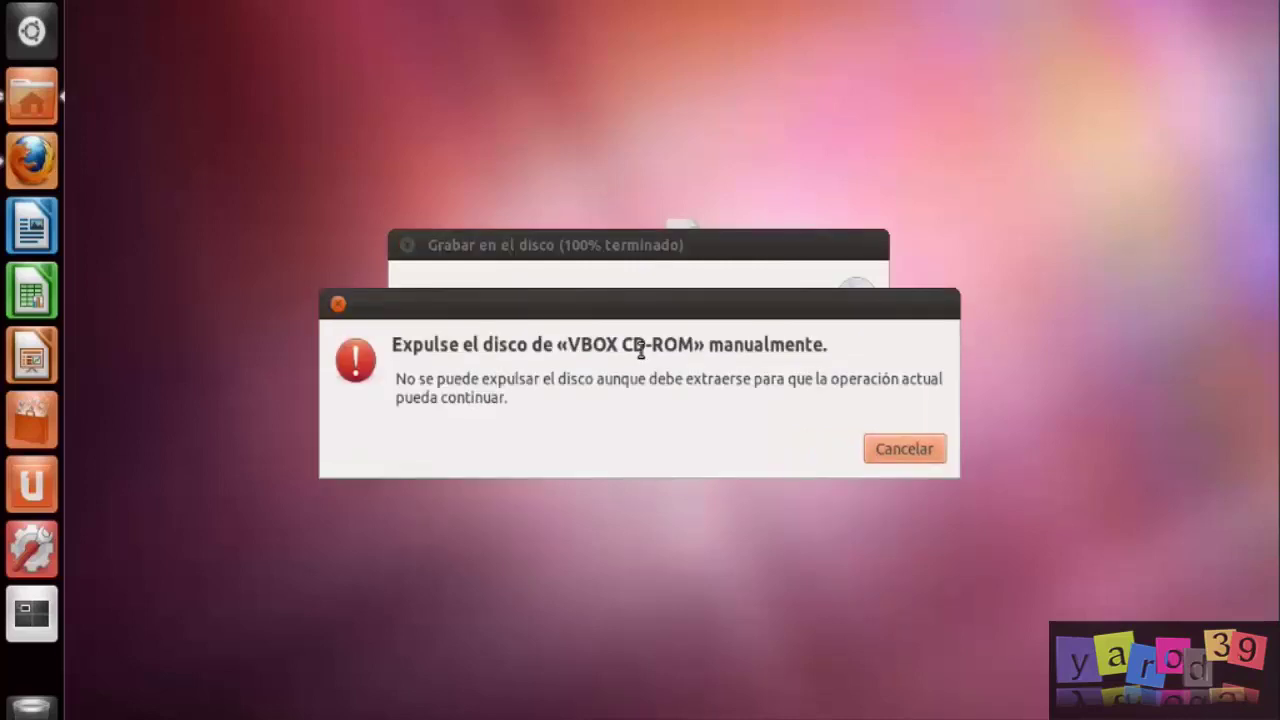
pyautogui.click(889, 451)
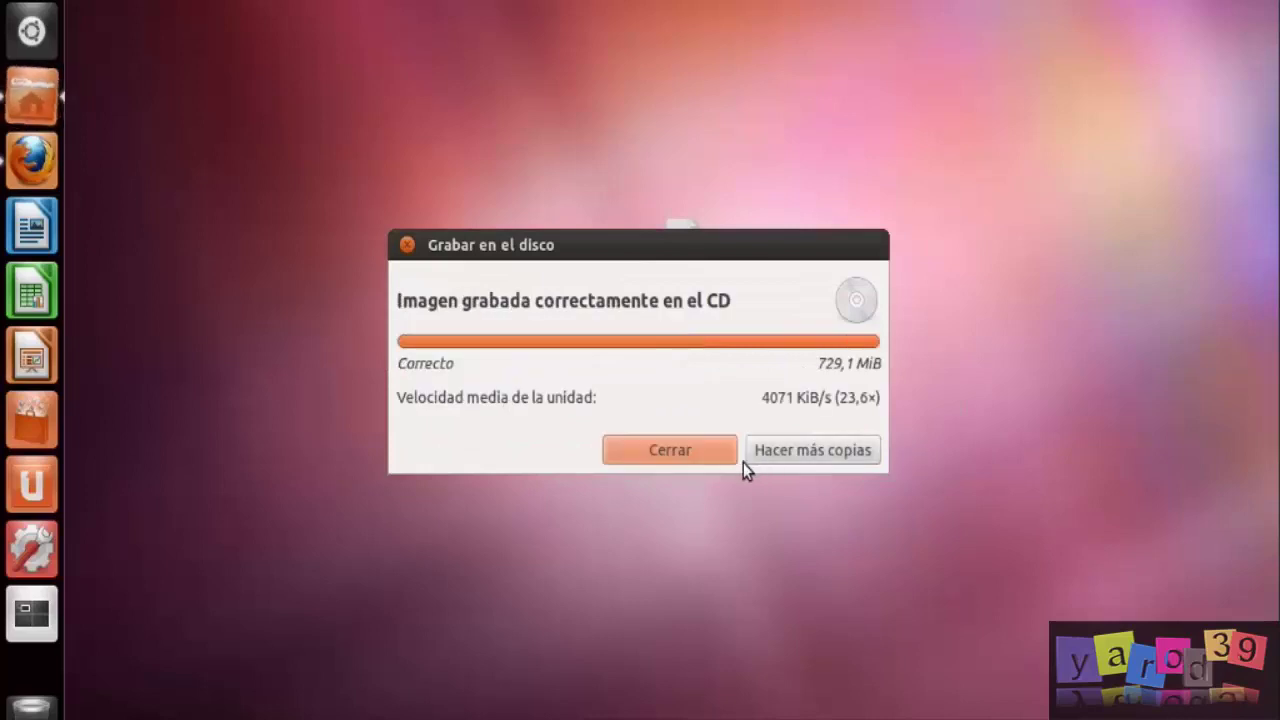
pyautogui.click(674, 455)
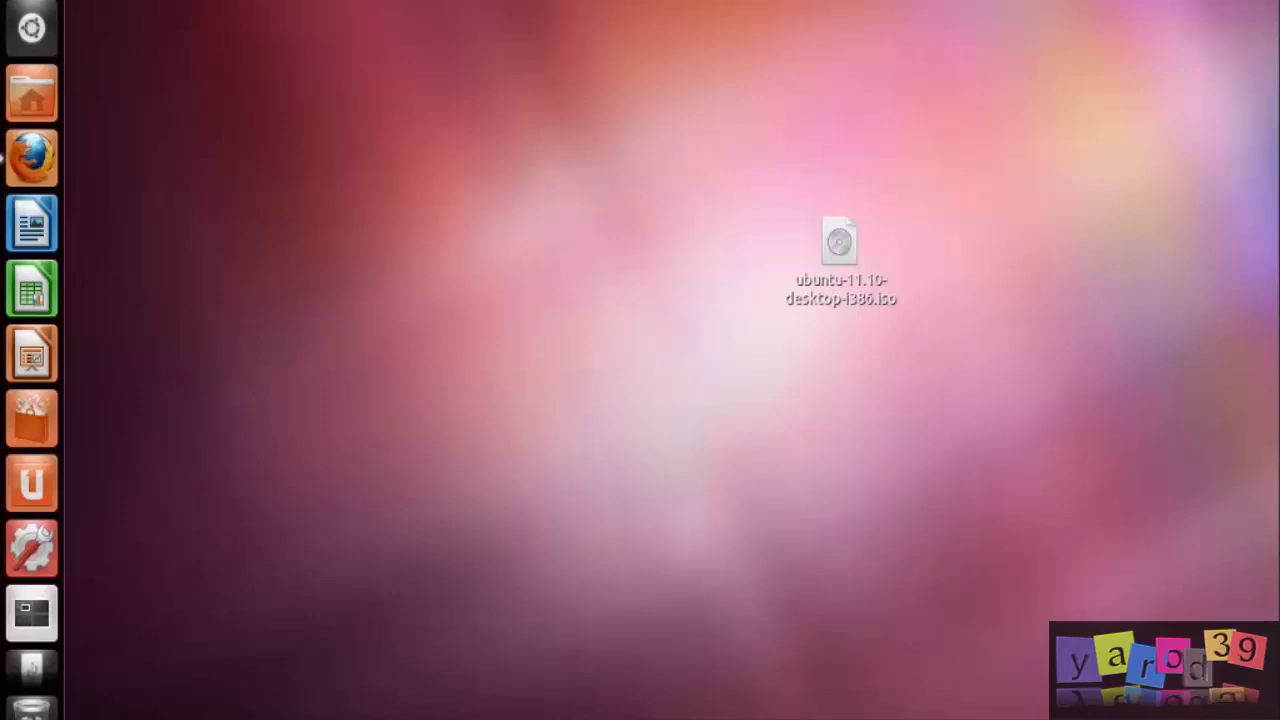
# Move the Ubuntu ISO icon aside on the desktop, and find and launch Creador de discos de arranque by searching for "creador".
pyautogui.click(848, 261)
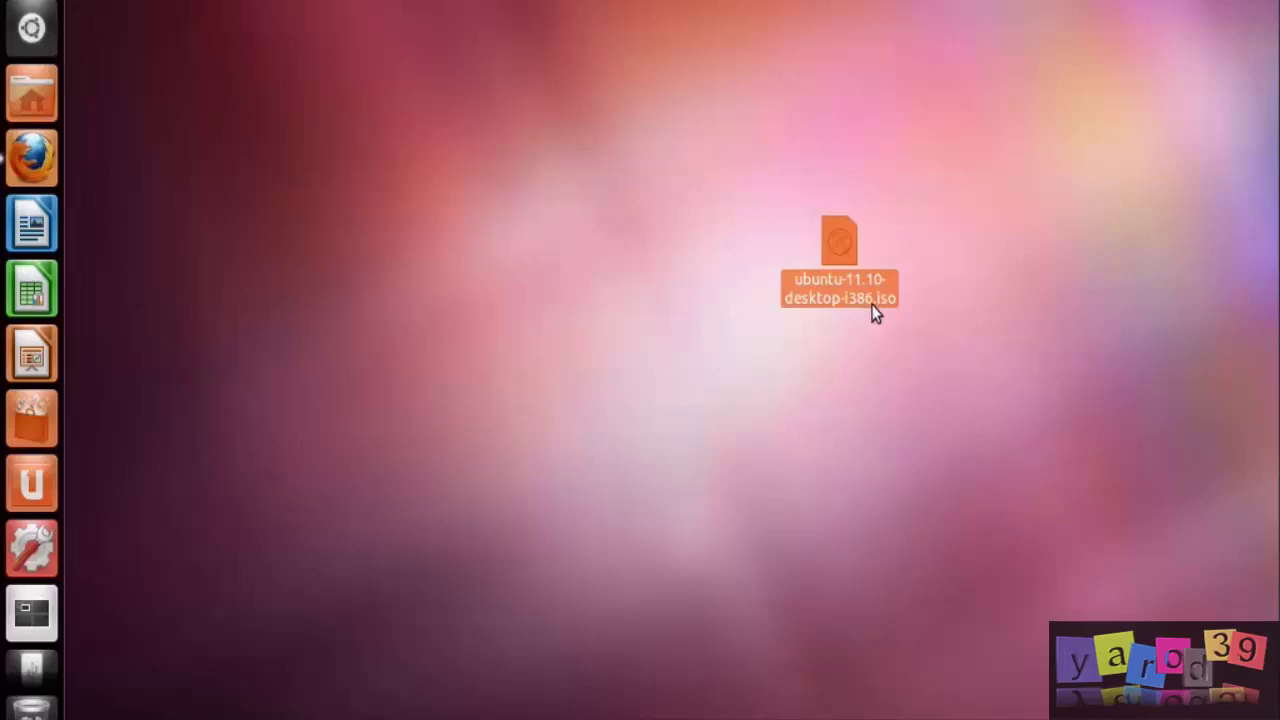
pyautogui.moveTo(875, 313); pyautogui.dragTo(1030, 245)
pyautogui.click(40, 34)
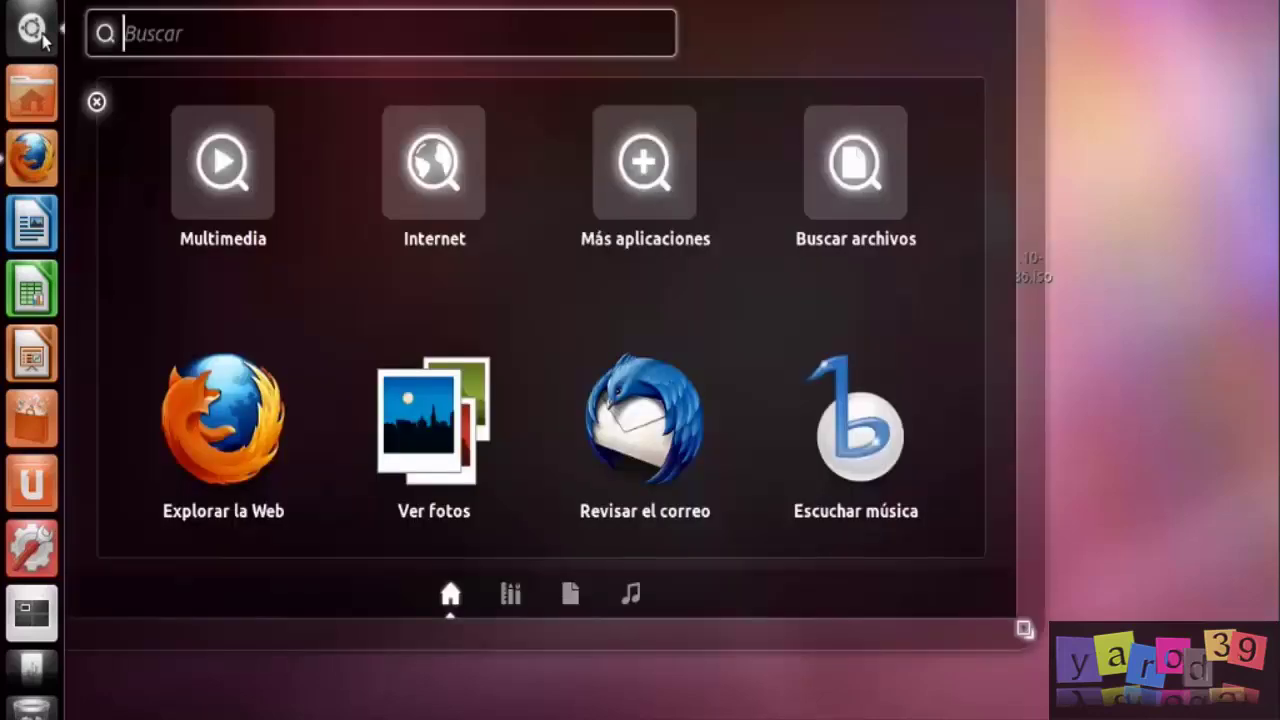
pyautogui.write('creador')
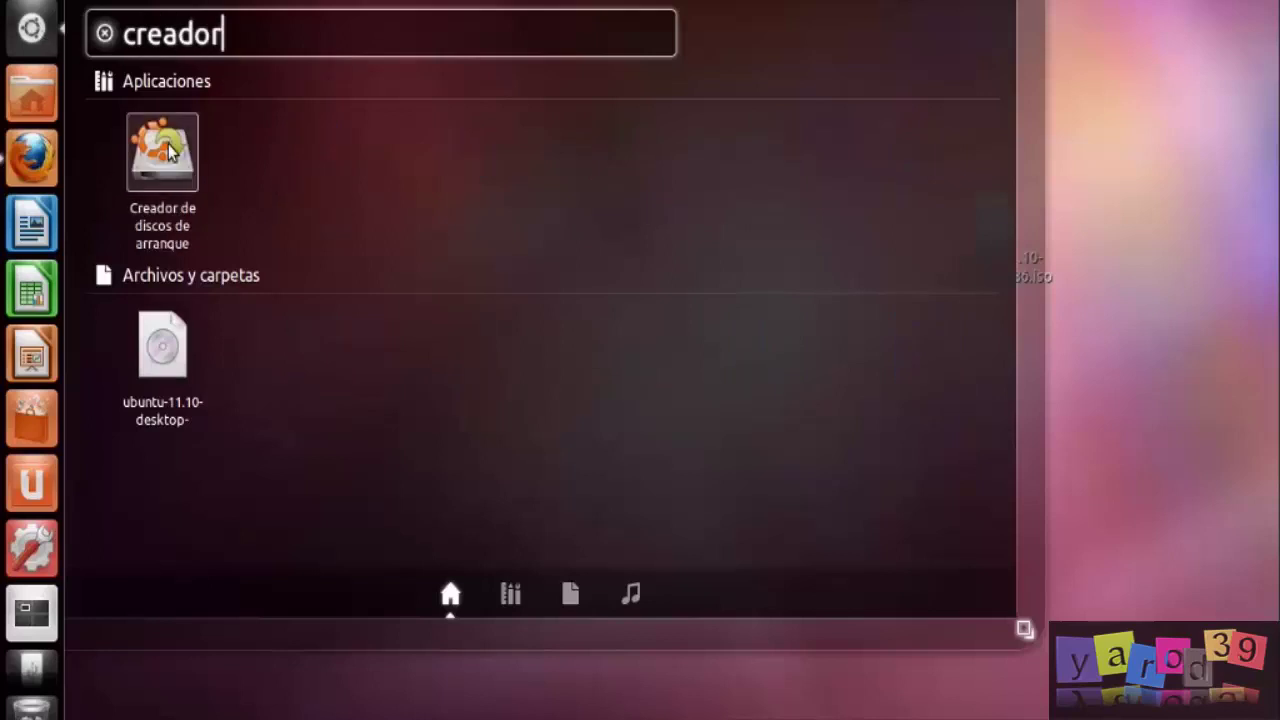
pyautogui.click(168, 148)
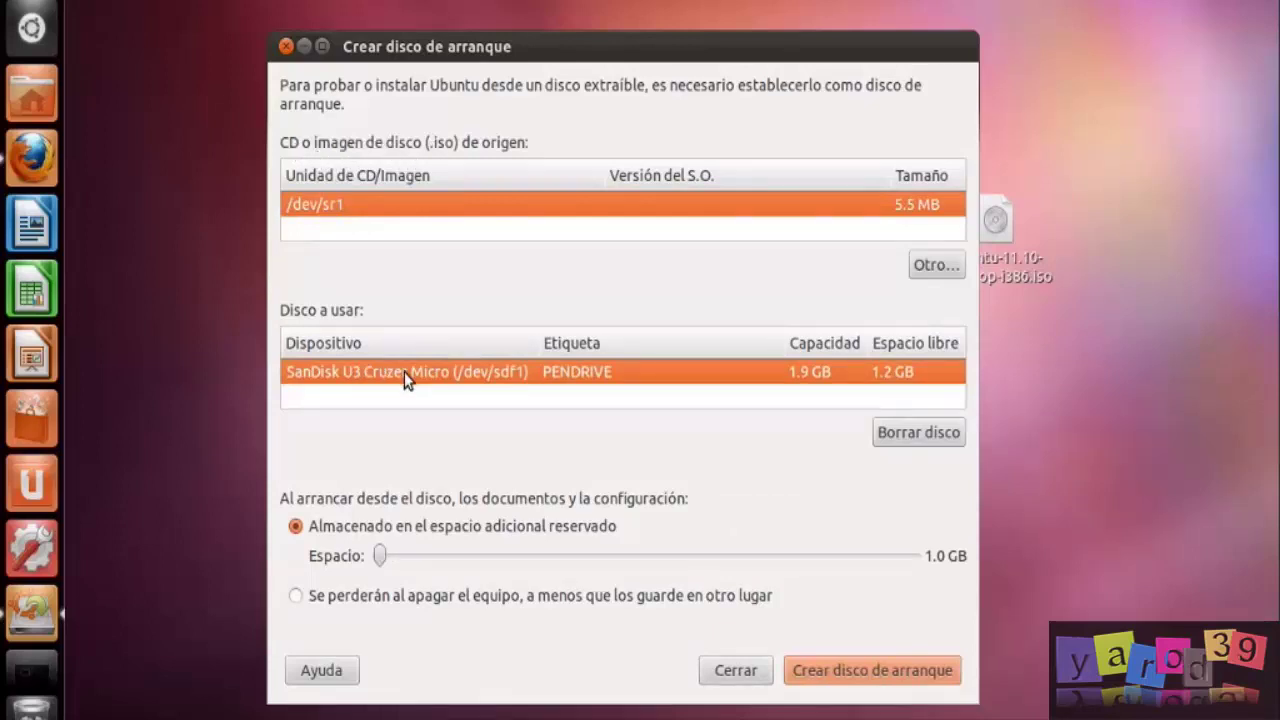
# Erase the entire SanDisk U3 Cruzer Micro USB stick, authorising the format with the account password.
pyautogui.click(915, 442)
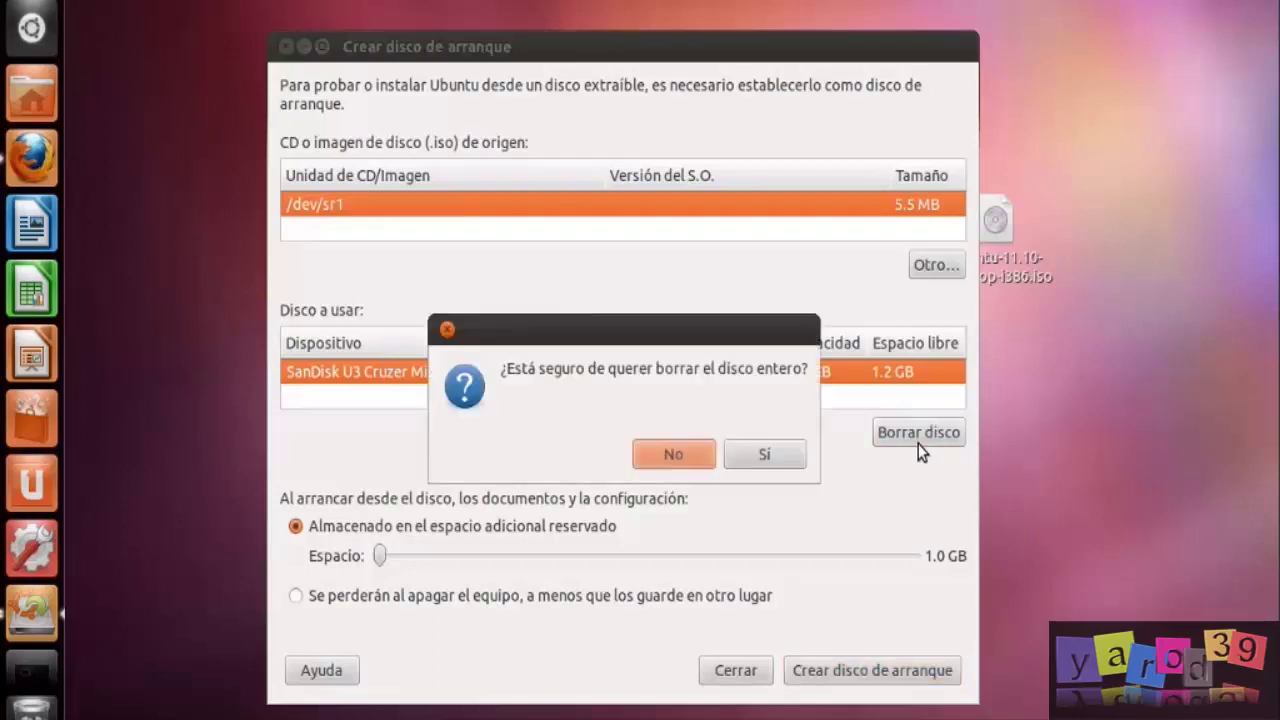
pyautogui.click(757, 456)
pyautogui.write('*********')
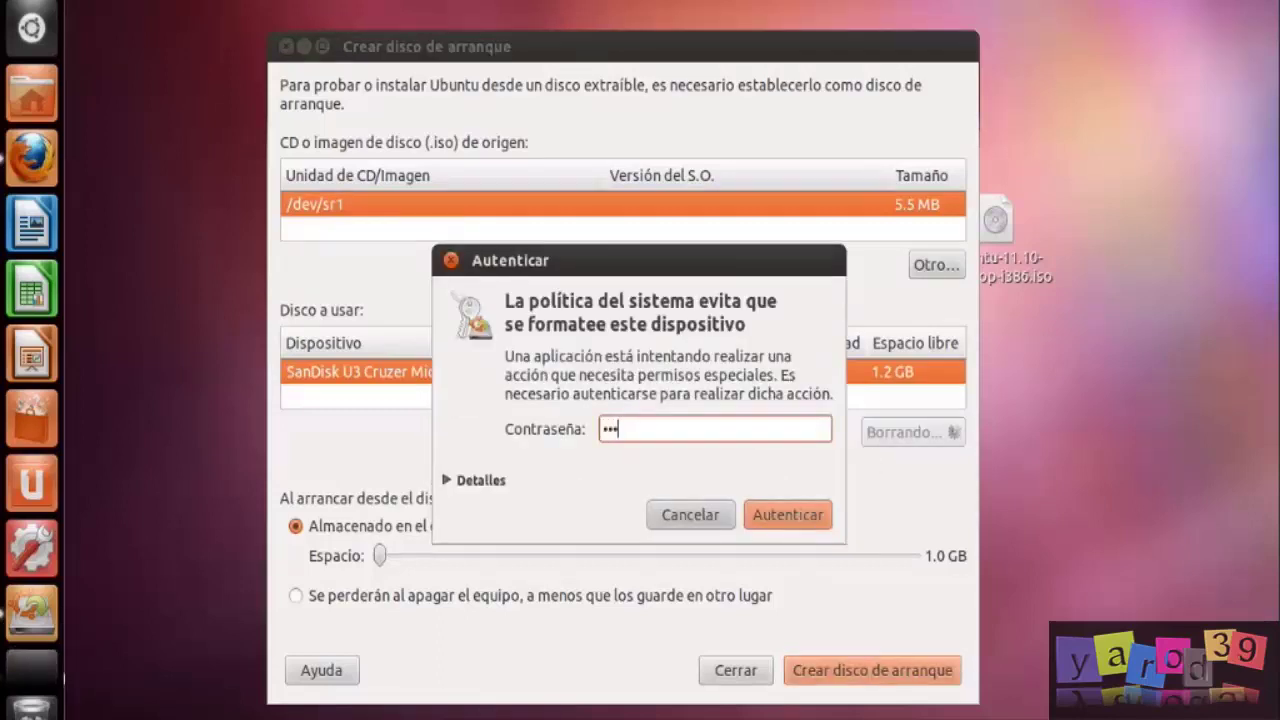
pyautogui.click(812, 516)
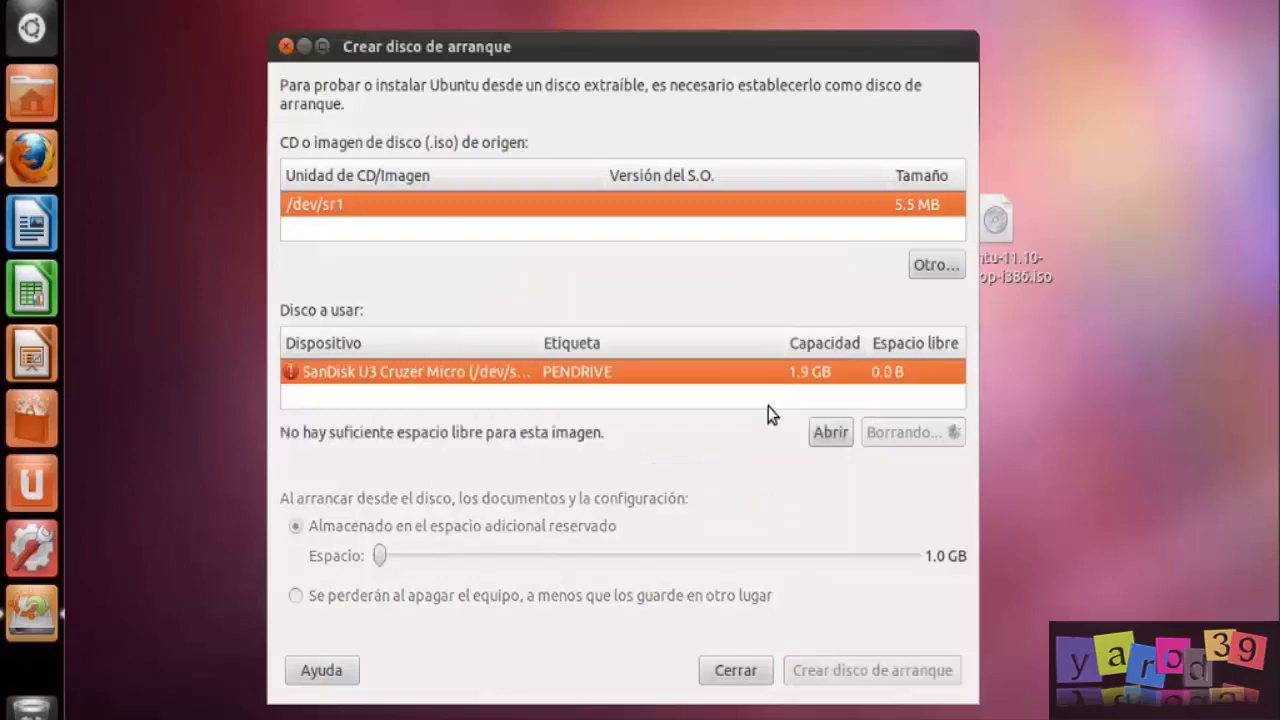
# Add ubuntu-11.10-desktop-i386.iso from the Escritorio folder and select it as the source image.
pyautogui.click(932, 266)
pyautogui.click(308, 217)
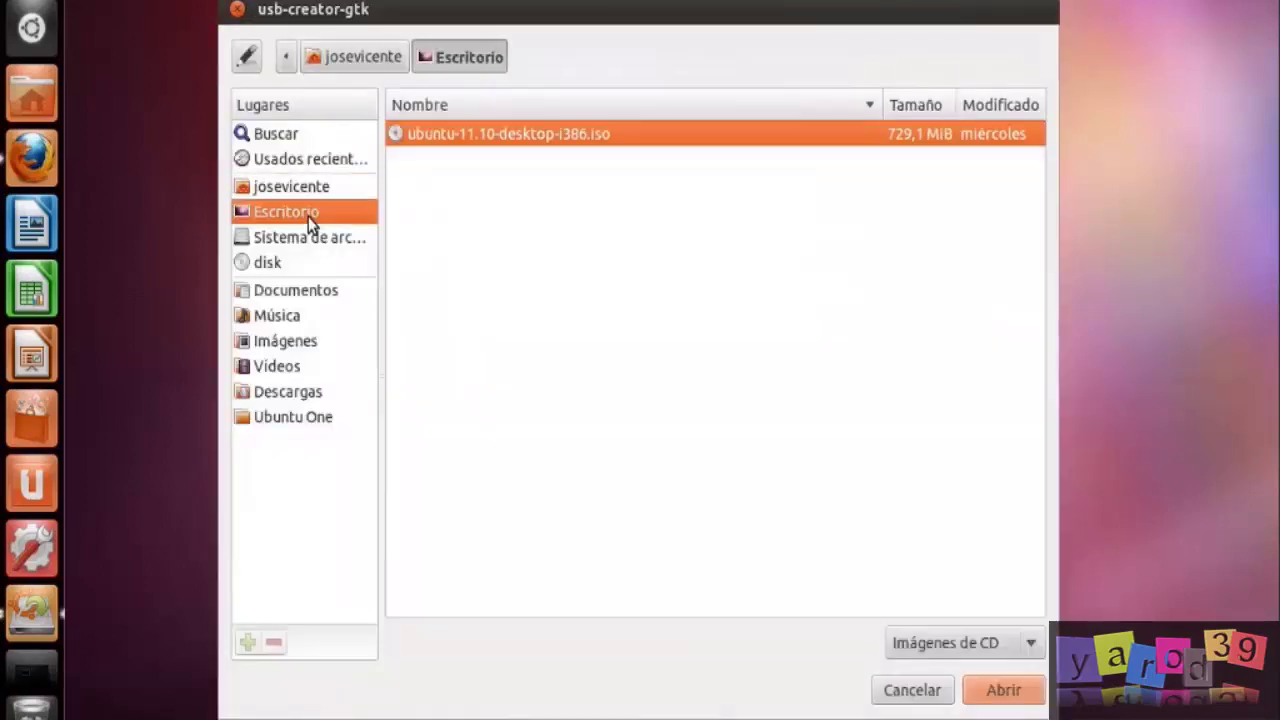
pyautogui.click(998, 690)
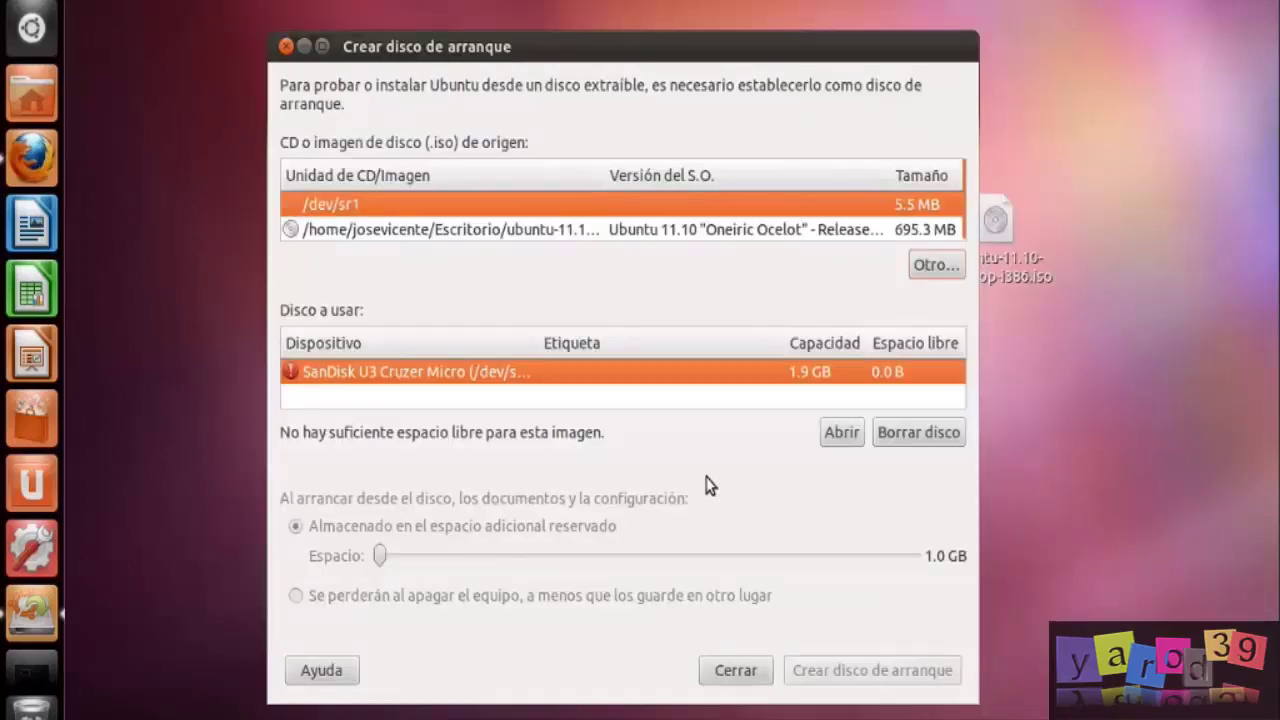
pyautogui.click(510, 230)
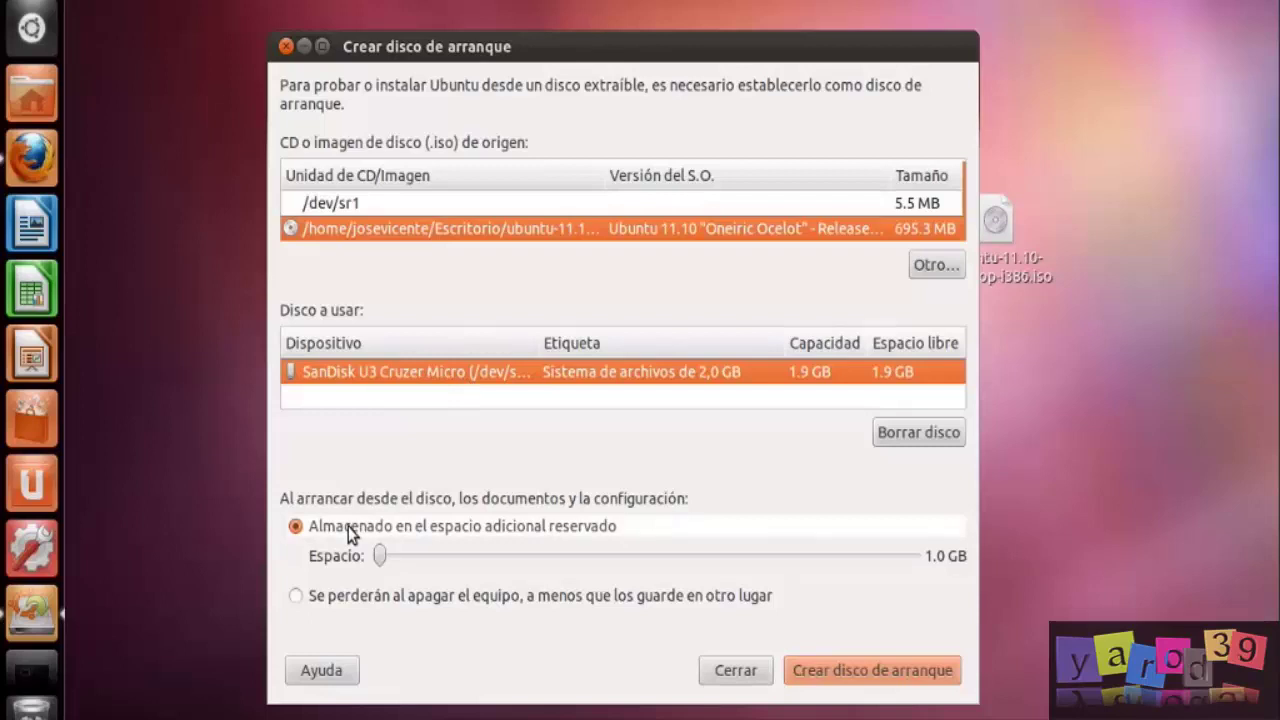
# Create the boot disk with documents and settings discarded at shutdown, authorise the bootloader installation with the account password, and exit the creator.
pyautogui.click(342, 597)
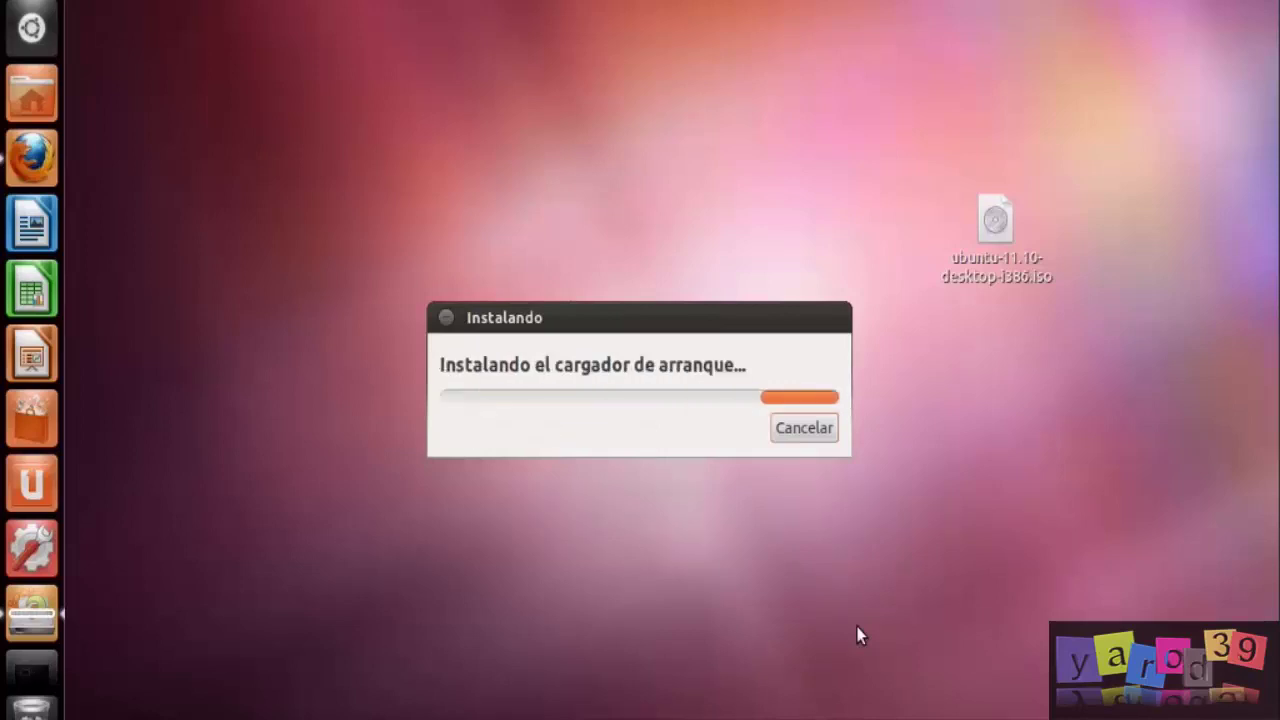
pyautogui.click(702, 643)
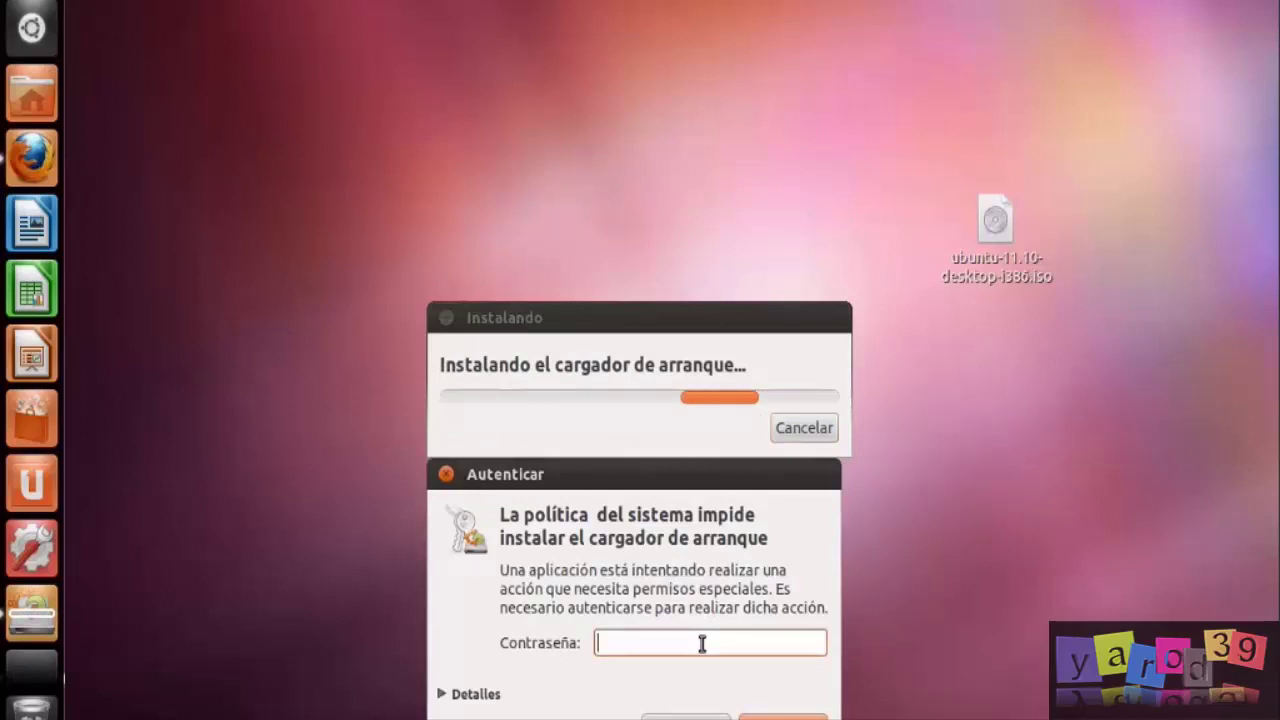
pyautogui.write('•••••••••')
pyautogui.press('Return')
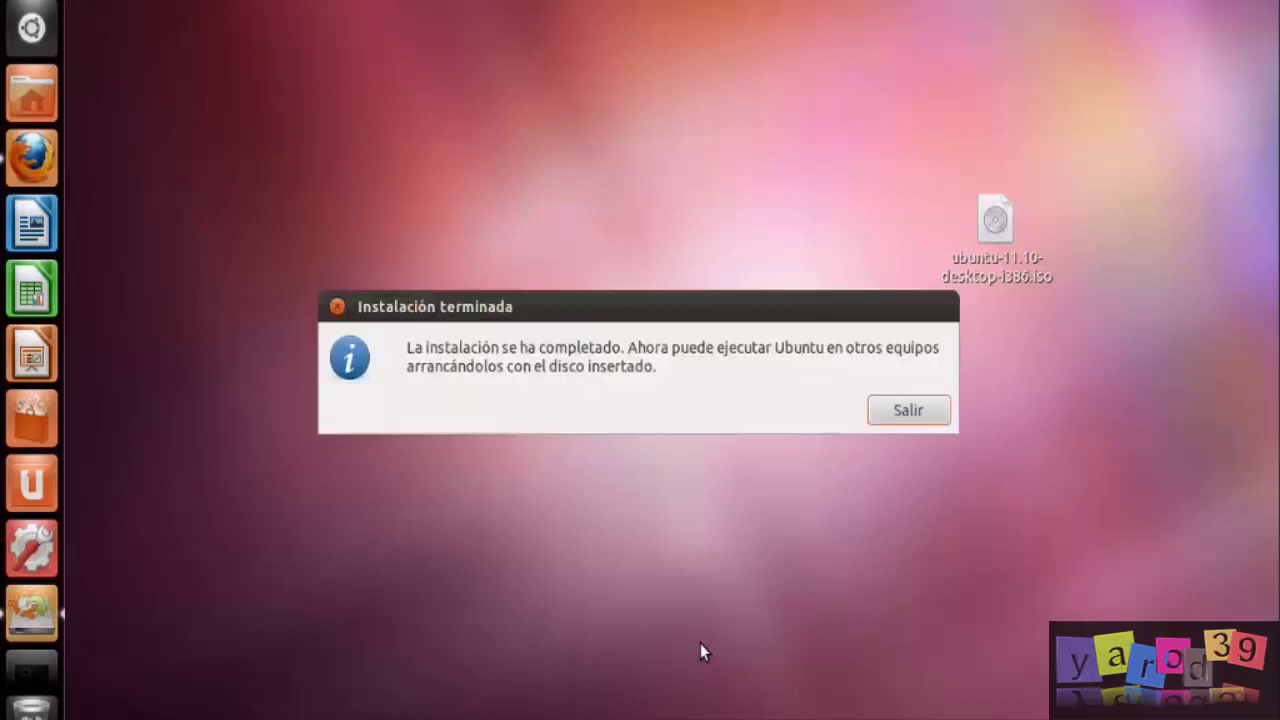
pyautogui.click(908, 411)
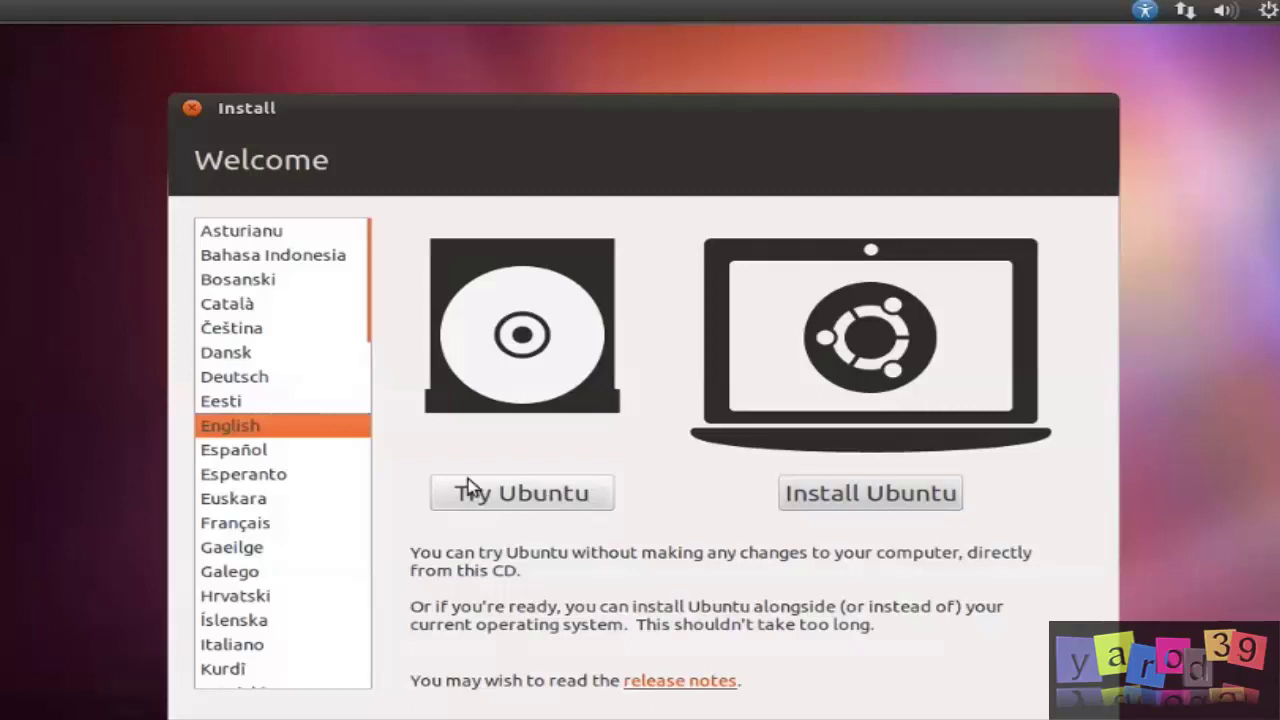
# Set the welcome screen's language to Español and try Ubuntu without installing it.
pyautogui.click(297, 453)
pyautogui.click(300, 451)
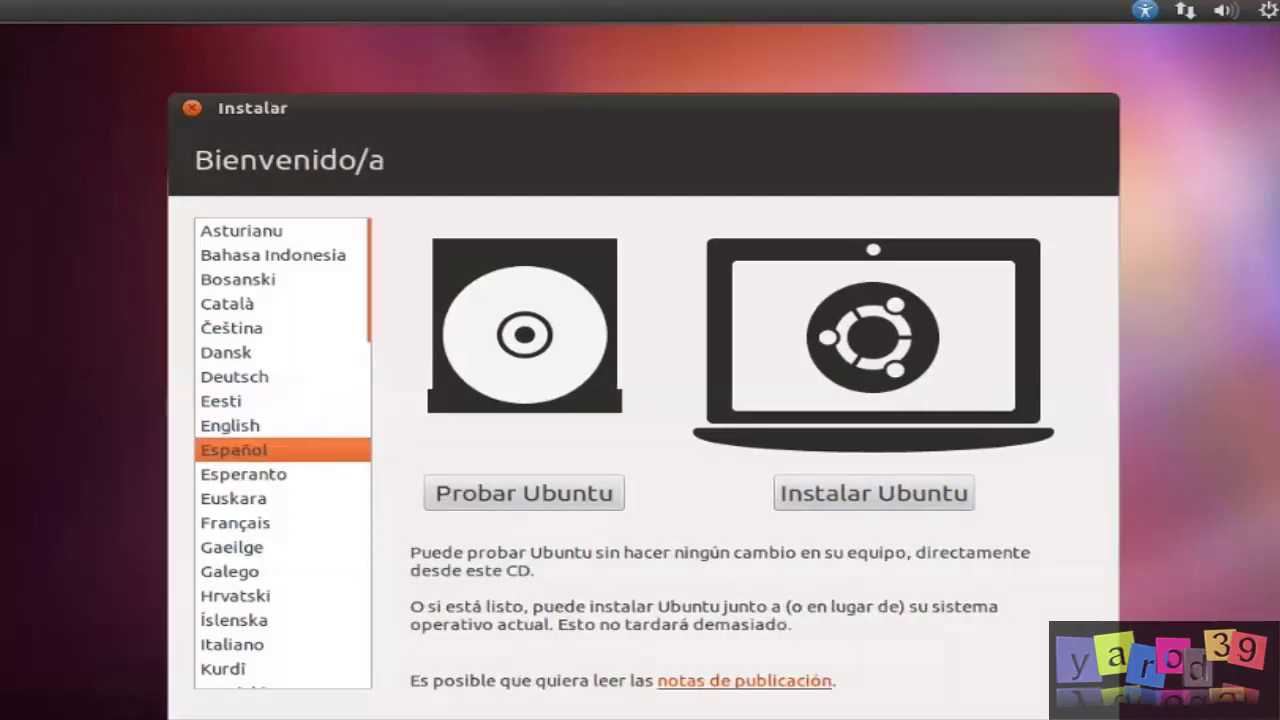
pyautogui.click(513, 495)
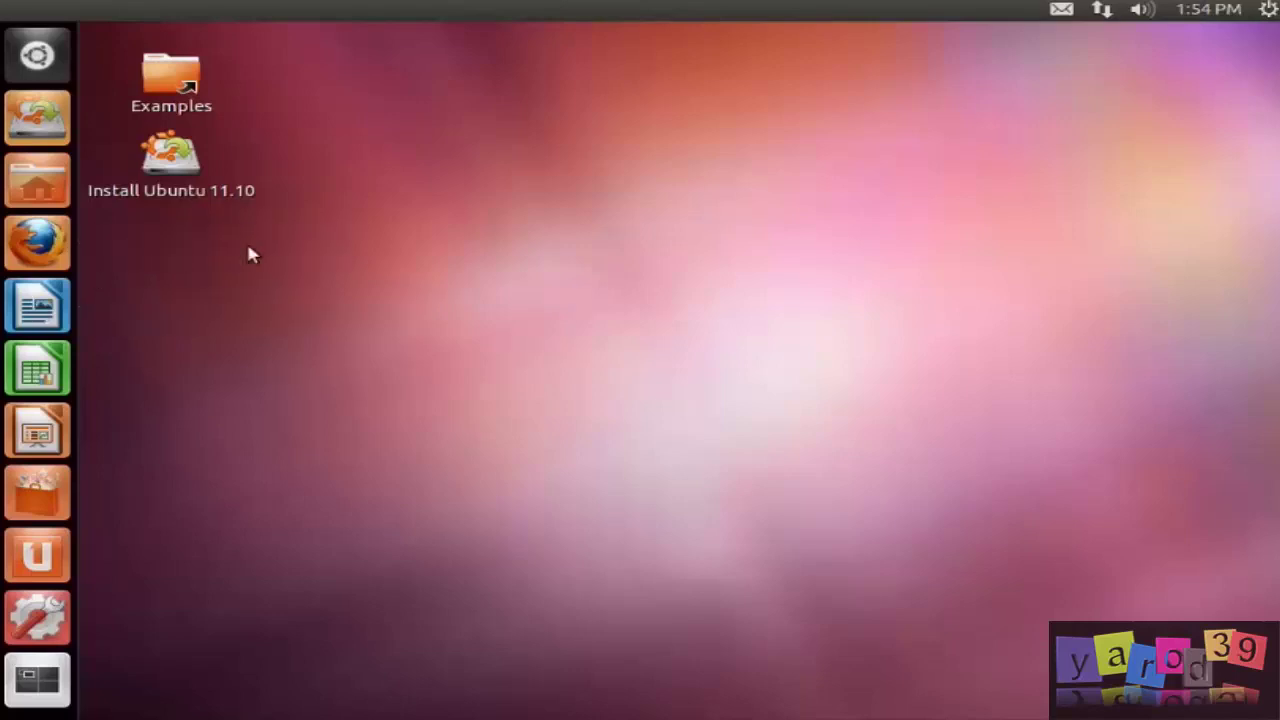
# Shut down the live Ubuntu session.
pyautogui.click(1268, 9)
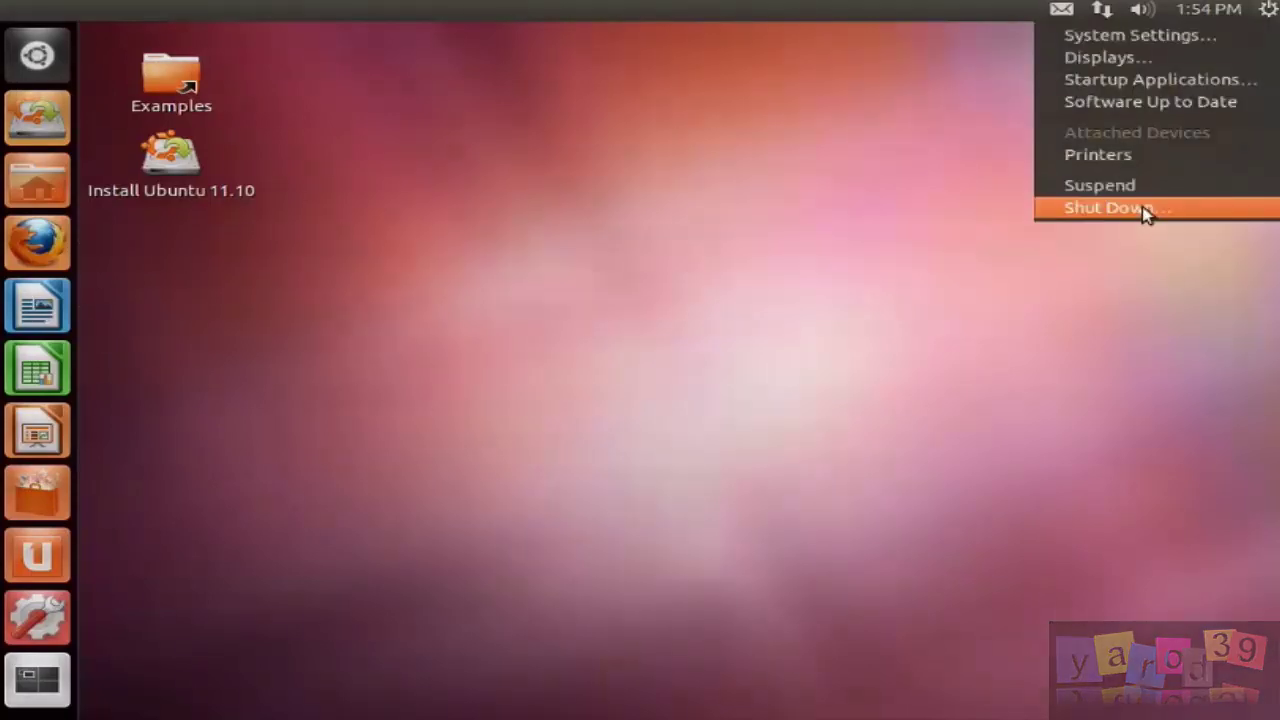